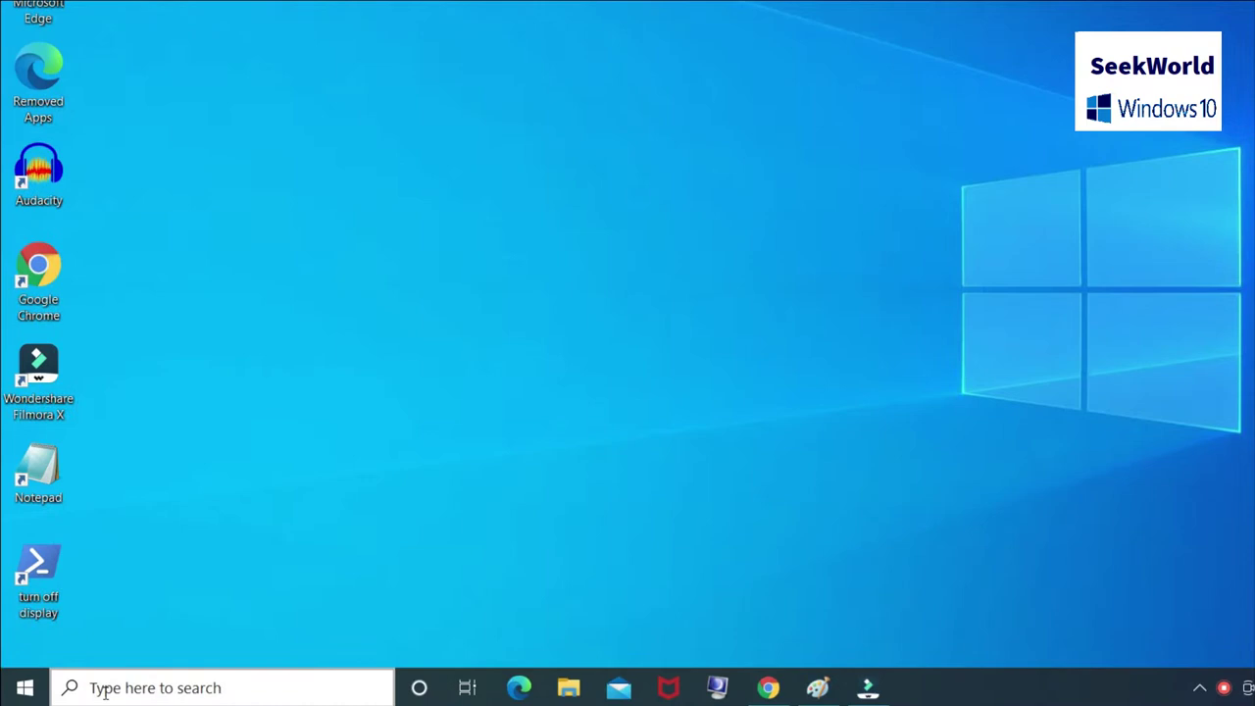
# - Search Windows for "services" and open the Services app
pyautogui.click(105, 690)
pyautogui.write('services')
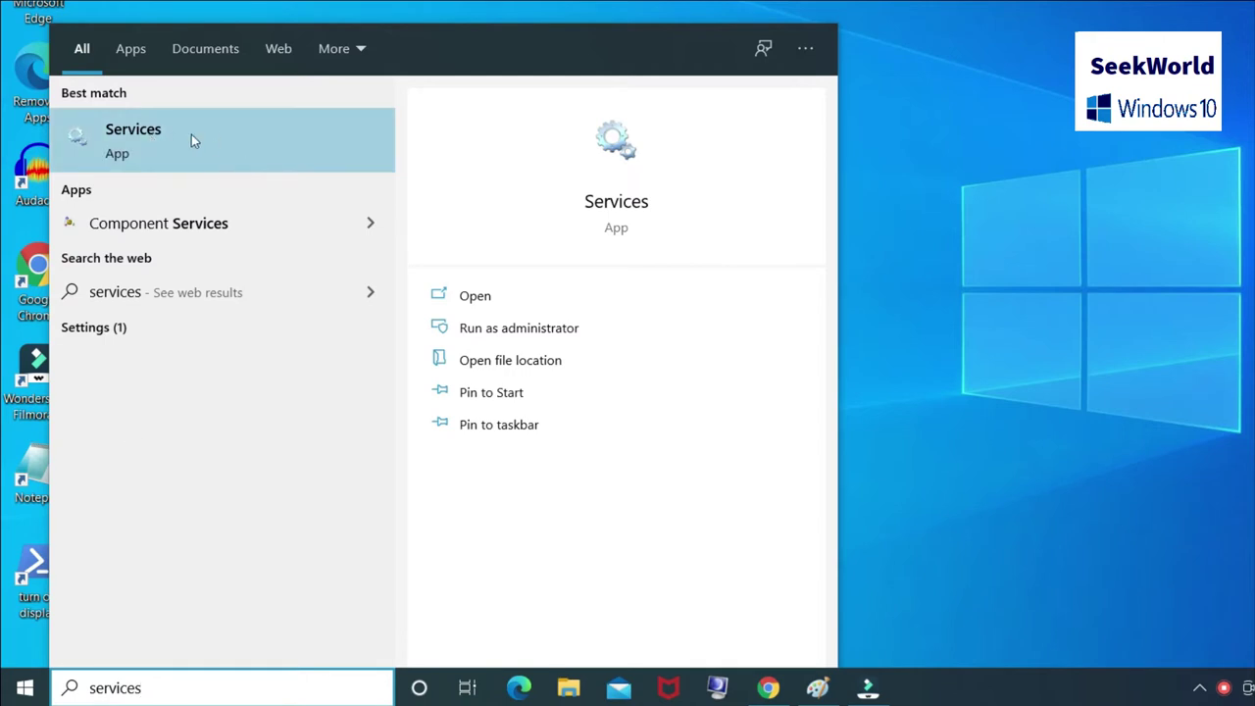
pyautogui.click(228, 145)
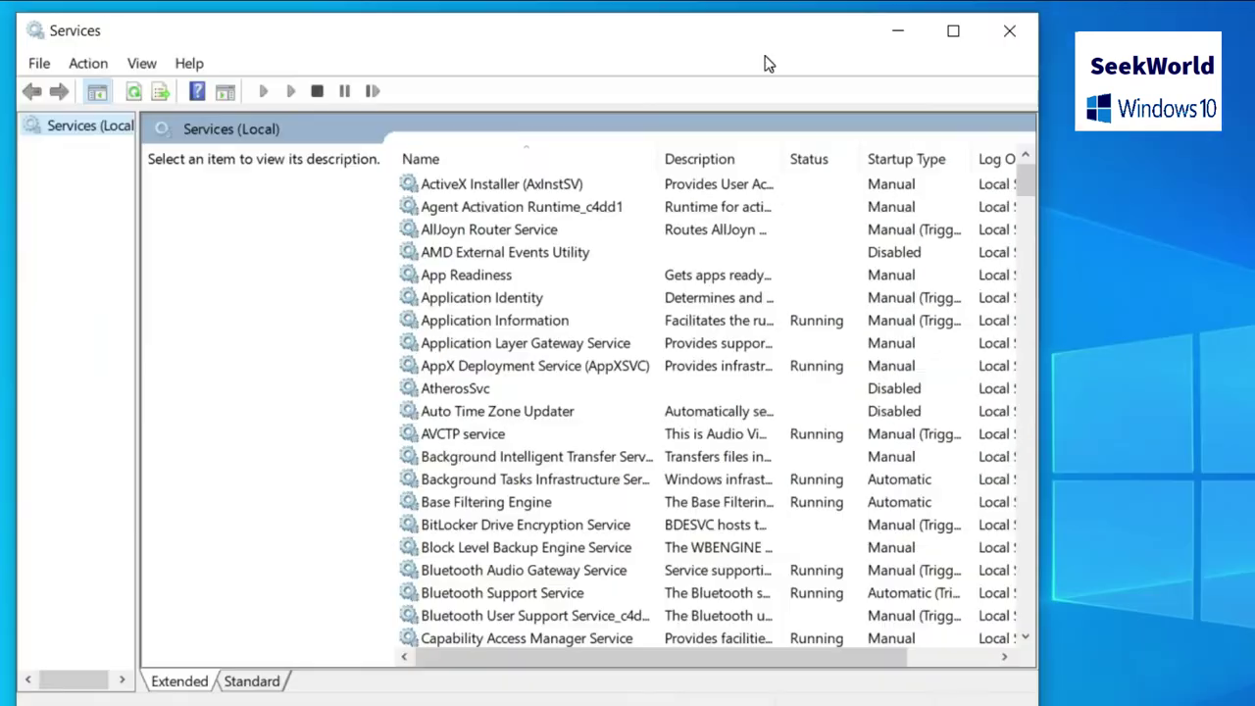
# - Set the Print Spooler service's startup type to Disabled and apply the change
pyautogui.click(506, 460)
pyautogui.press('p')
pyautogui.click(506, 460)
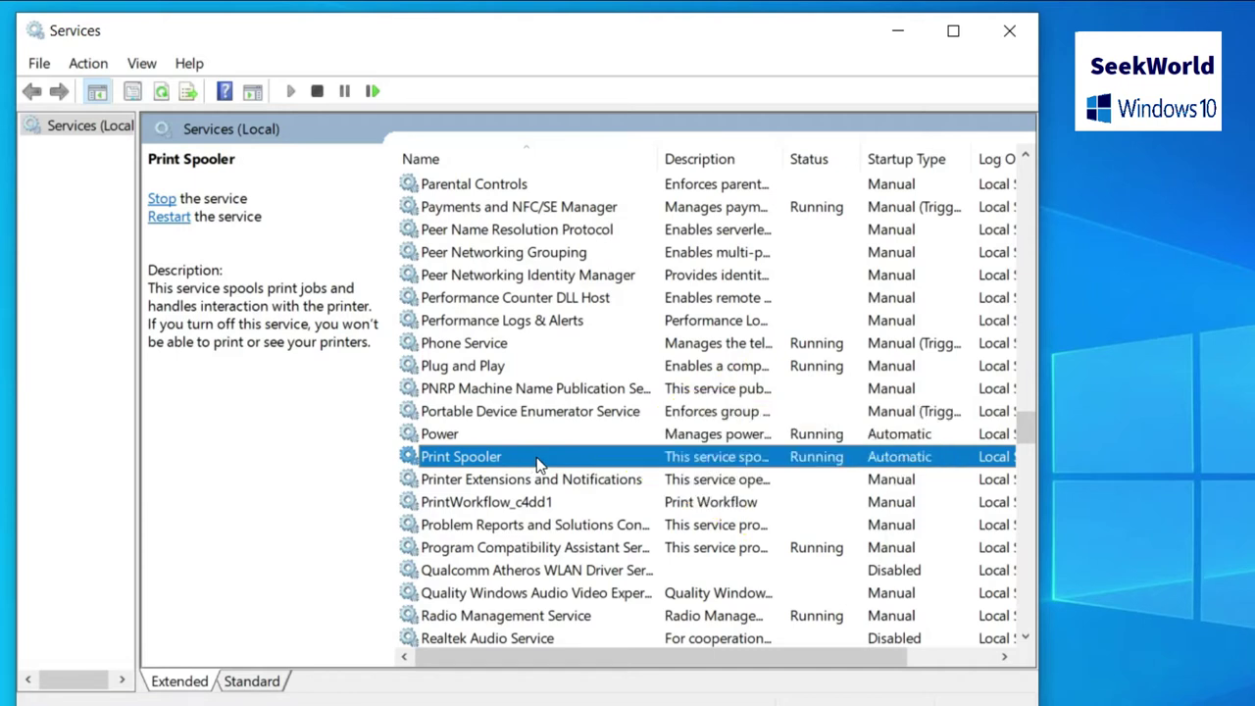
pyautogui.rightClick(560, 459)
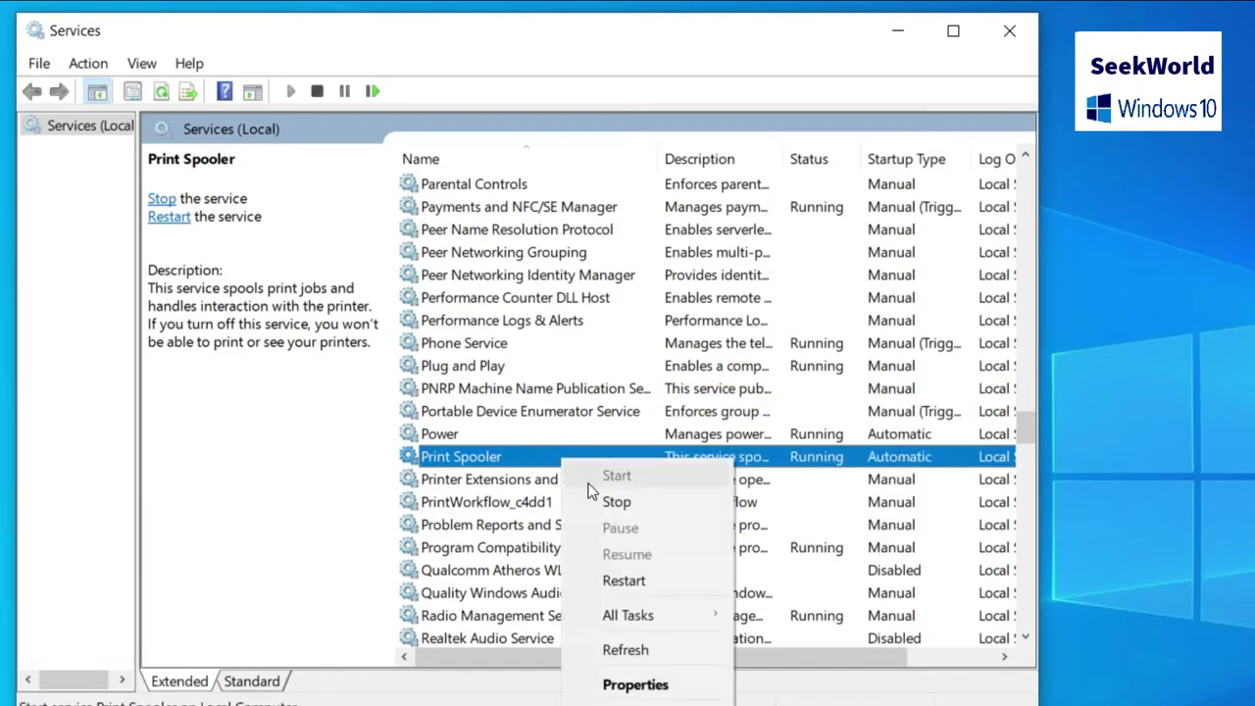
pyautogui.click(659, 691)
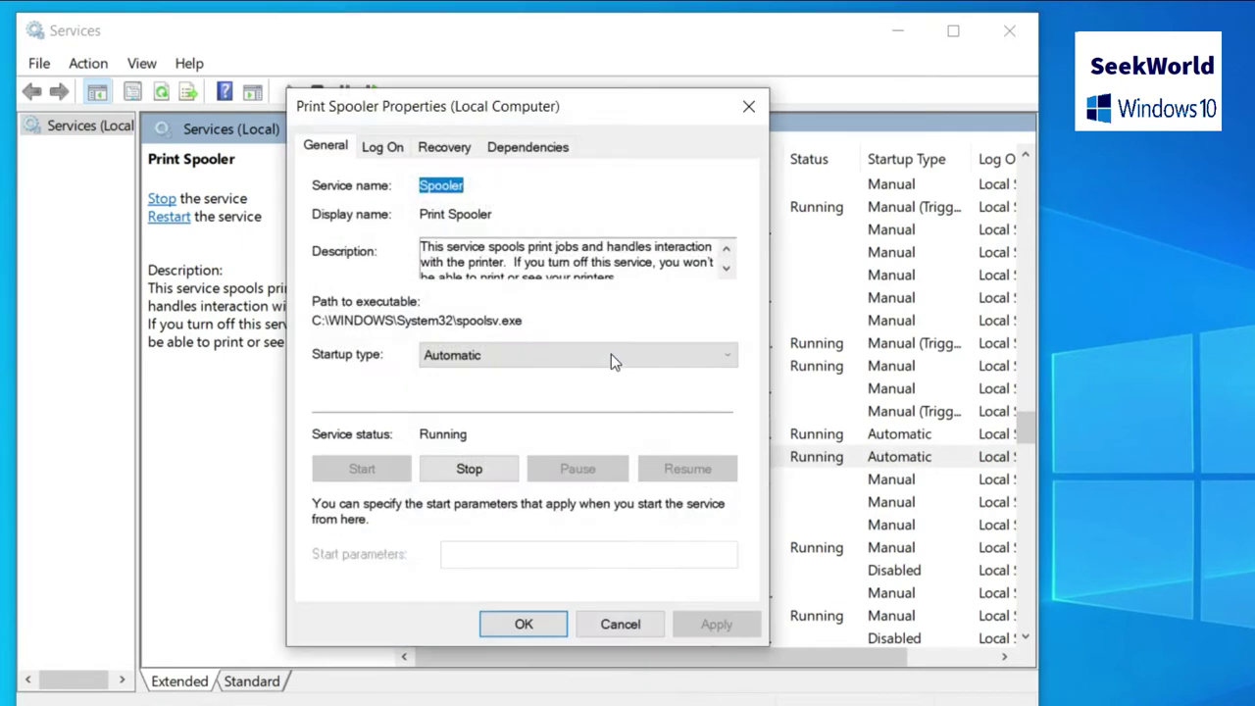
pyautogui.click(510, 356)
pyautogui.click(477, 423)
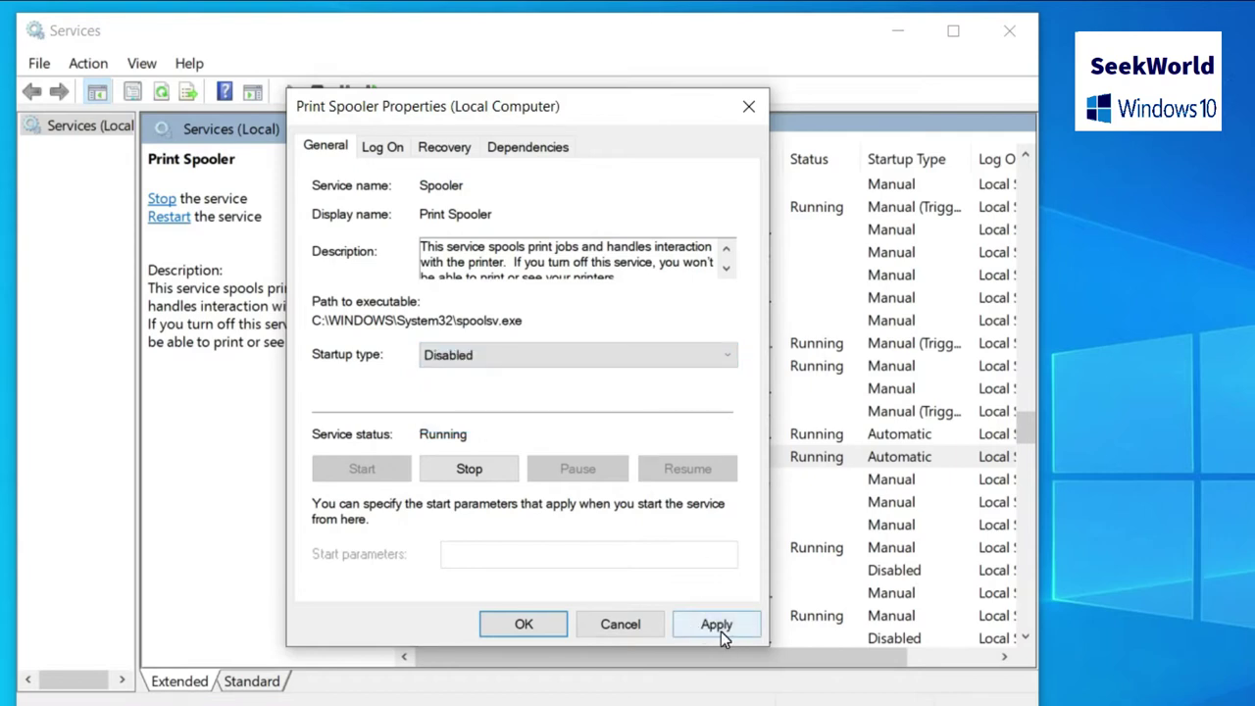
pyautogui.click(717, 624)
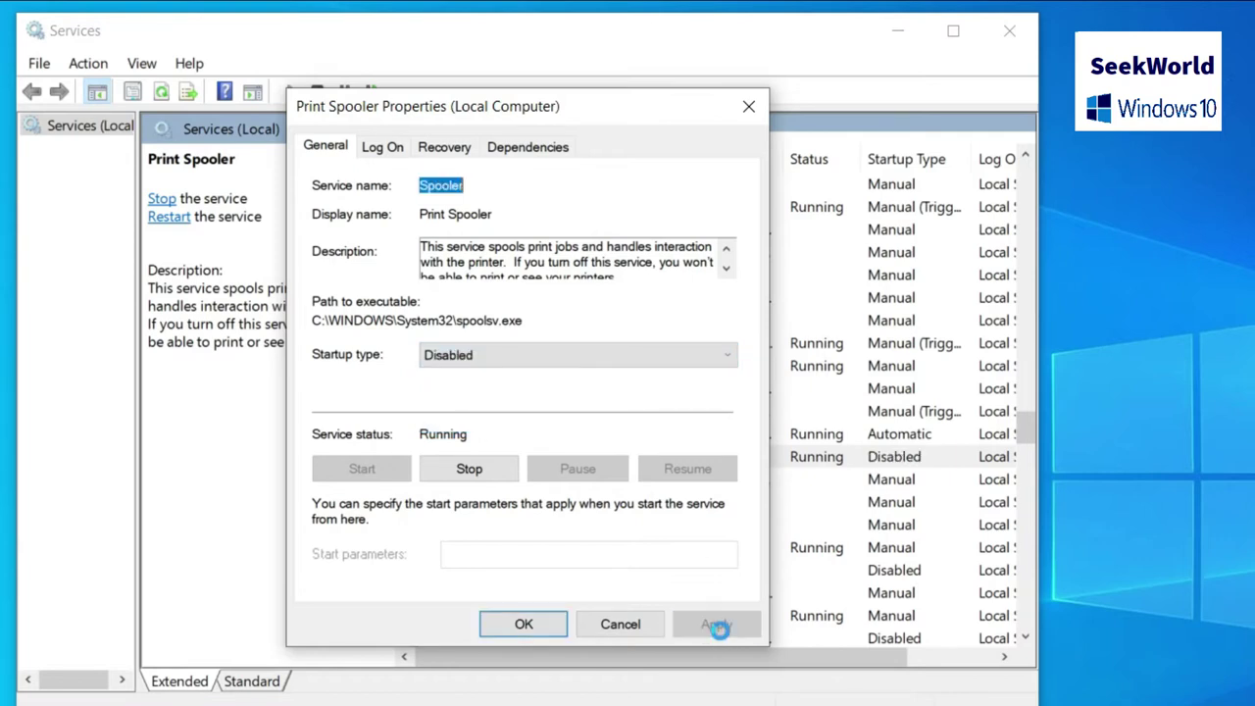
pyautogui.click(521, 629)
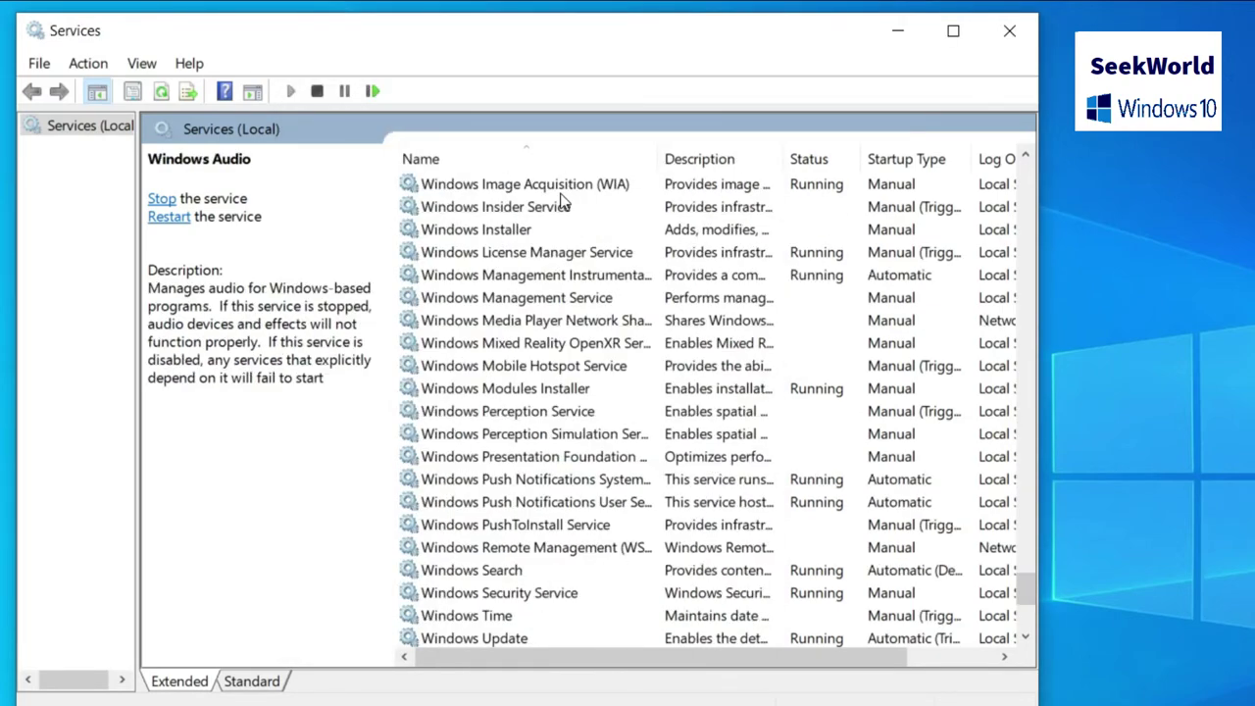
# - Set the Windows Image Acquisition (WIA) service's startup type to Disabled and apply the change
pyautogui.click(562, 192)
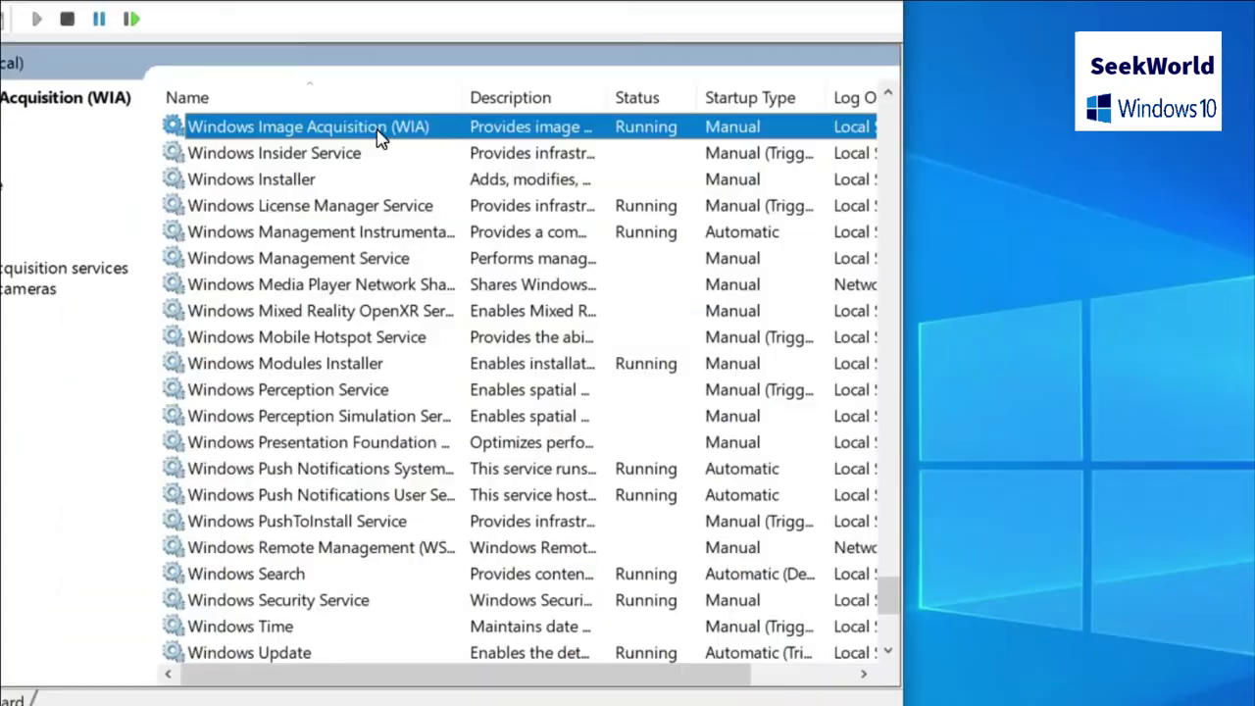
pyautogui.rightClick(571, 359)
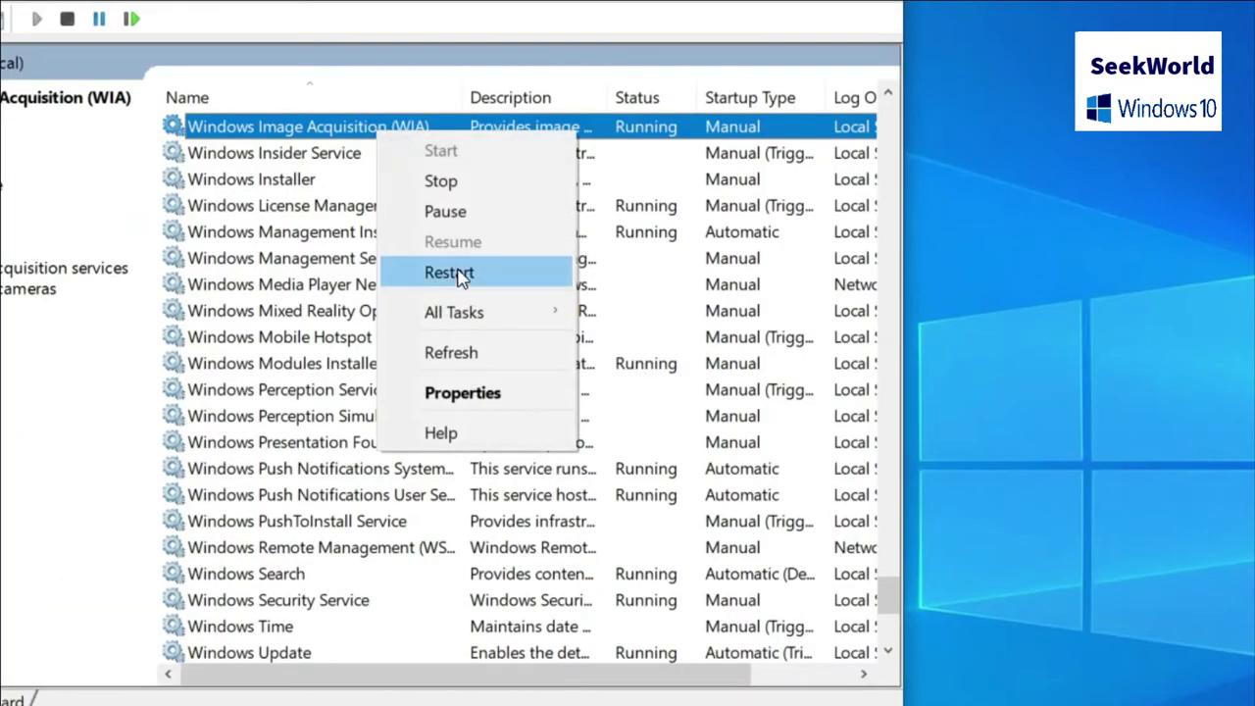
pyautogui.click(462, 393)
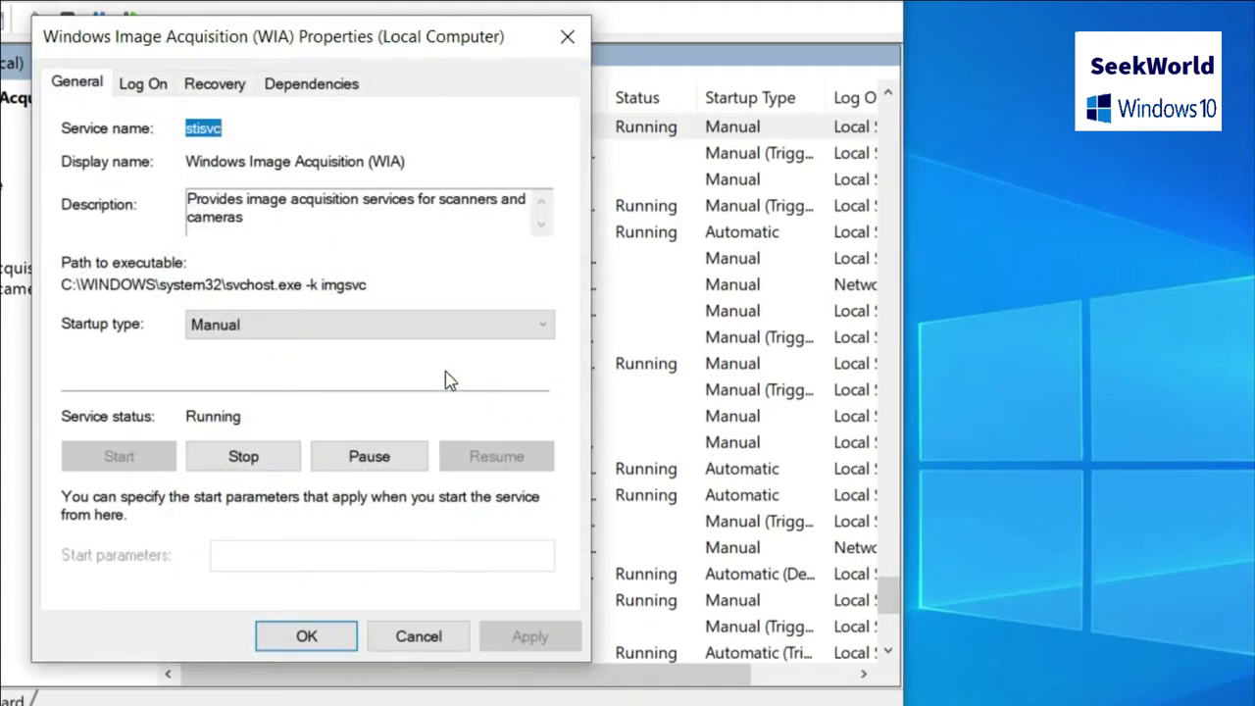
pyautogui.click(341, 333)
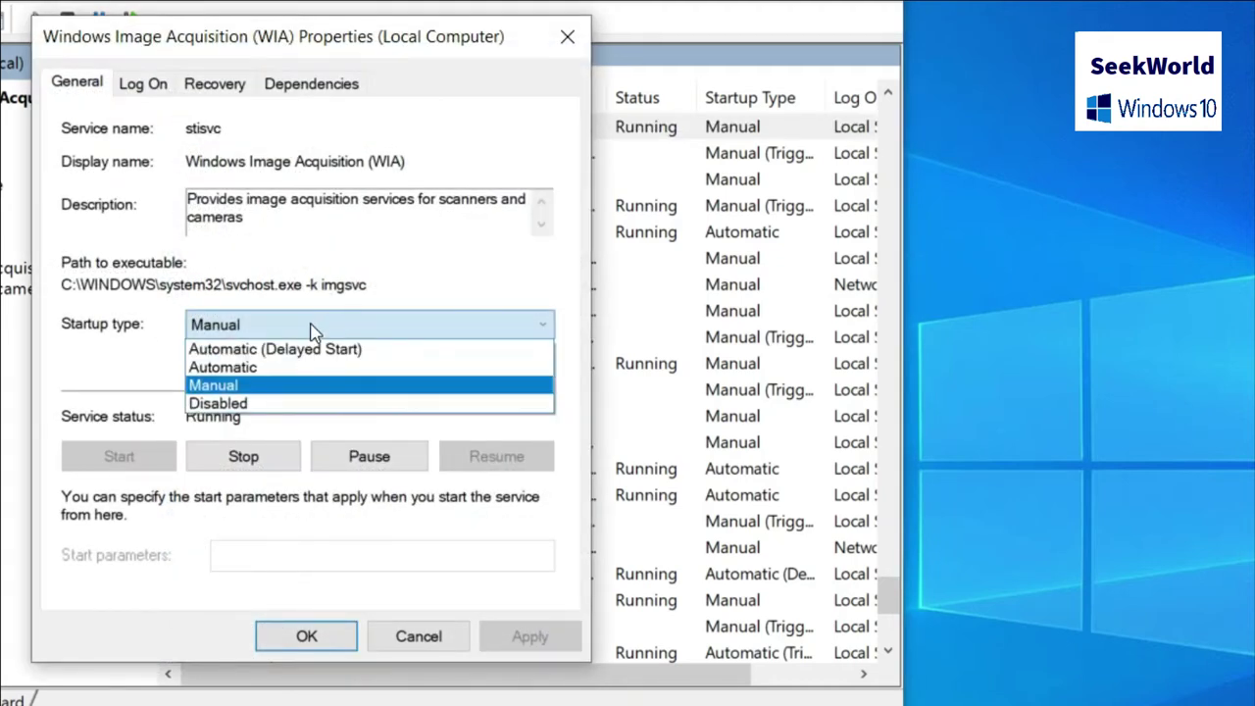
pyautogui.click(298, 407)
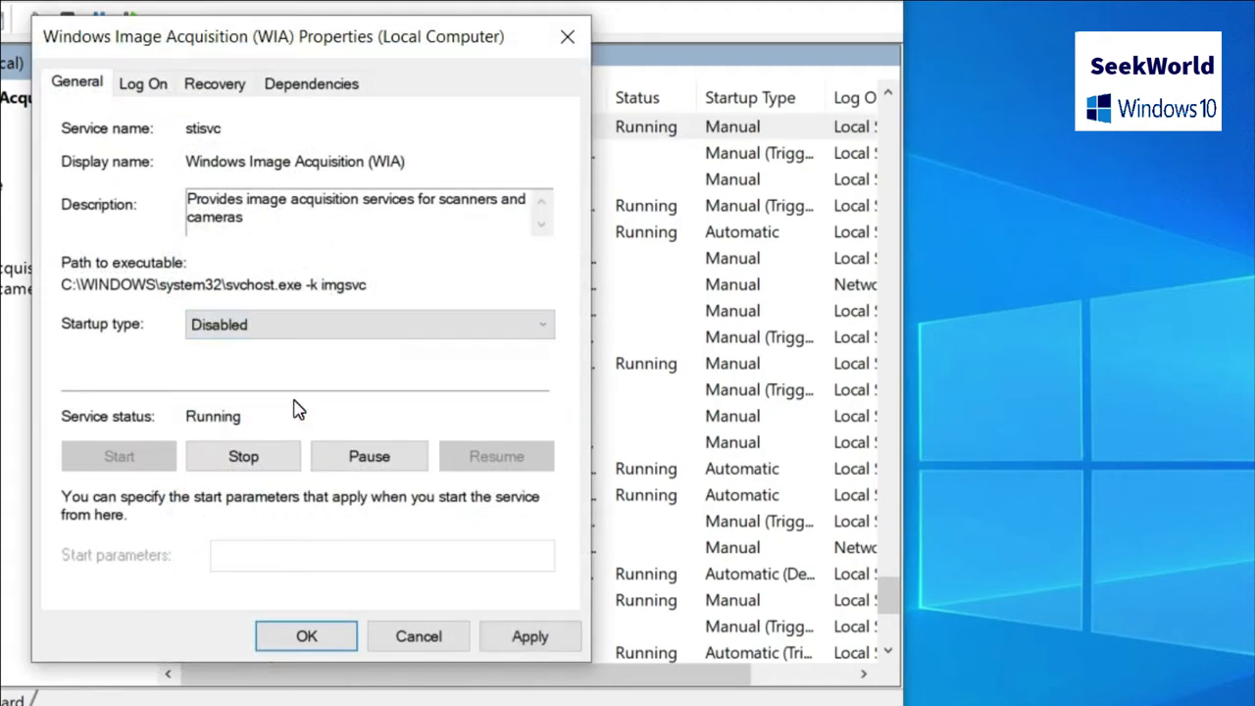
pyautogui.click(533, 643)
pyautogui.click(307, 639)
pyautogui.click(308, 647)
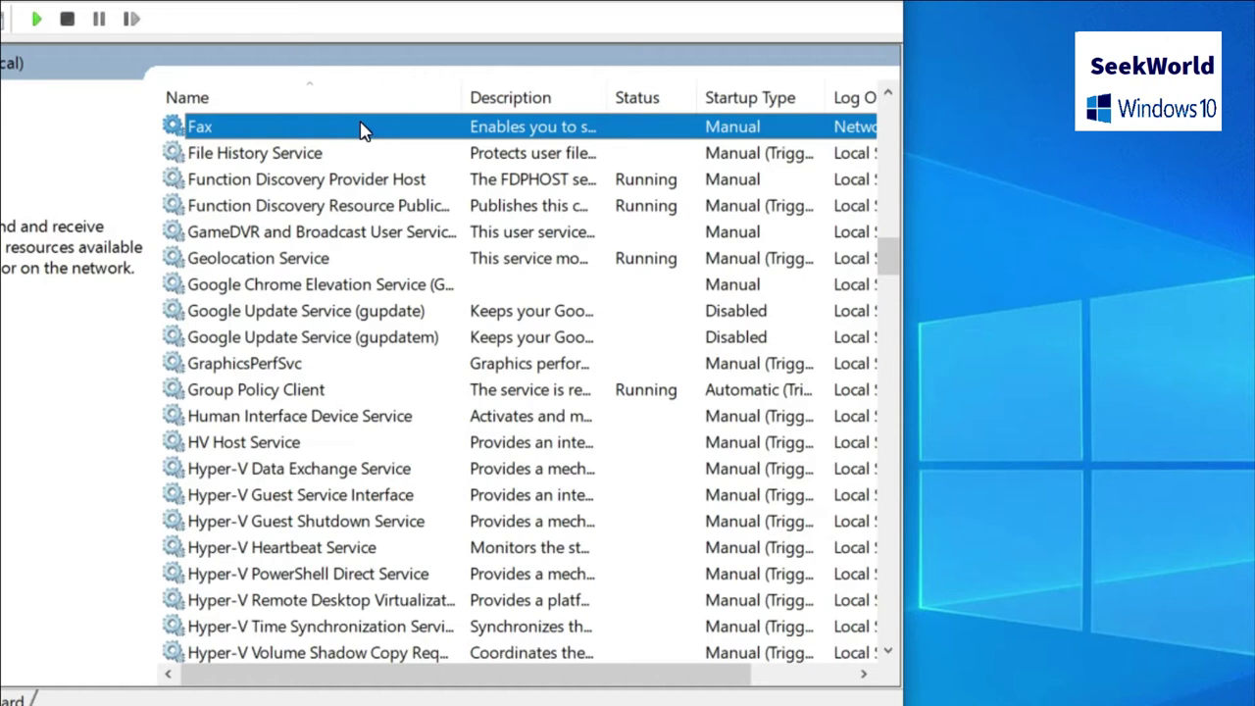
# - Set the Fax service's startup type to Disabled and apply the change
pyautogui.rightClick(361, 127)
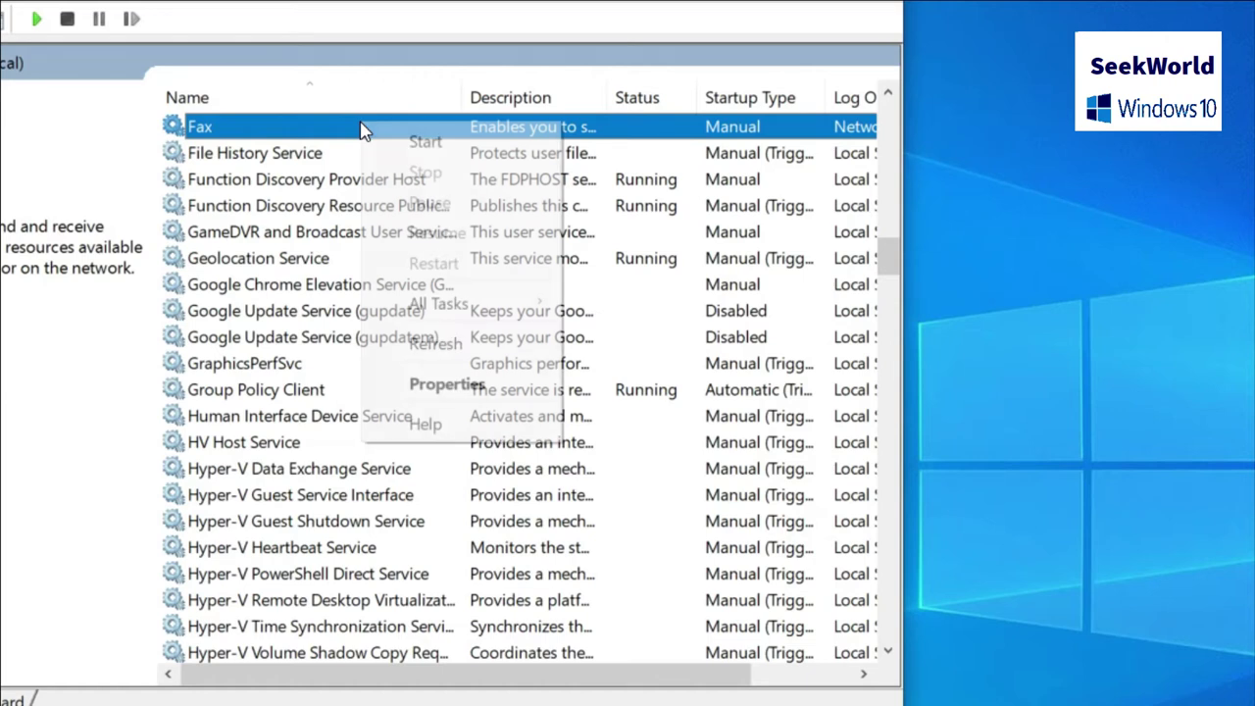
pyautogui.click(453, 391)
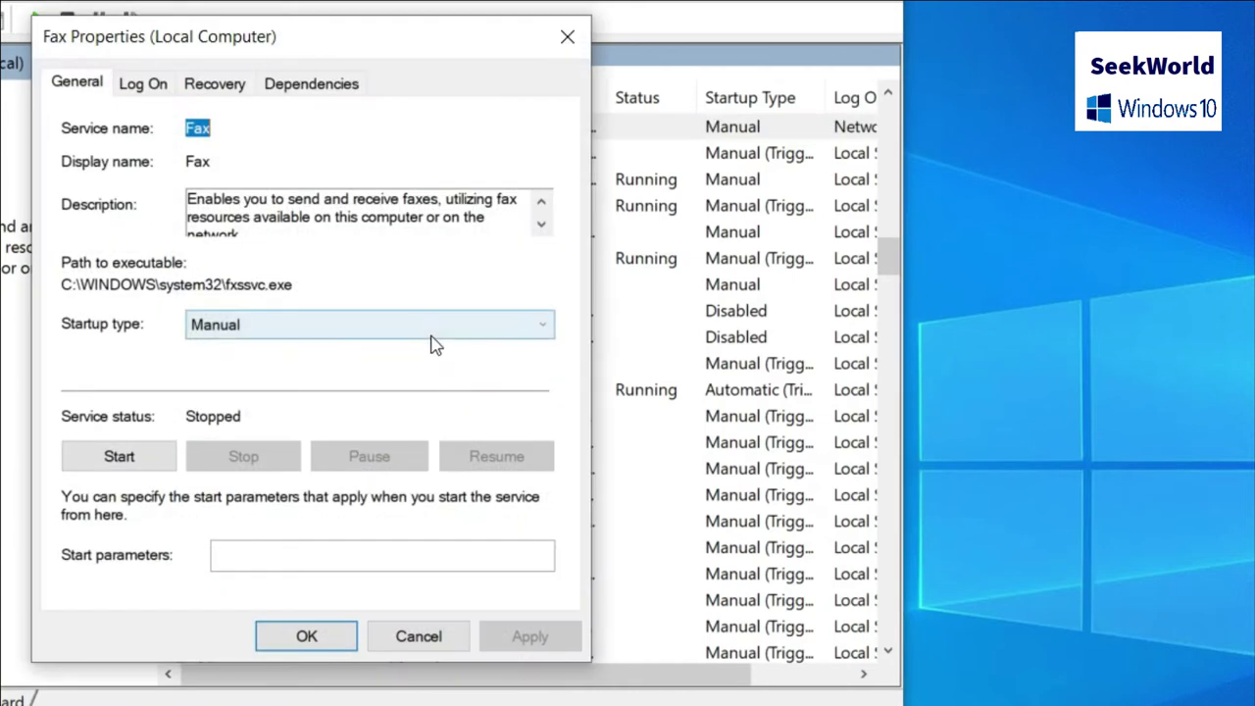
pyautogui.click(417, 331)
pyautogui.click(303, 404)
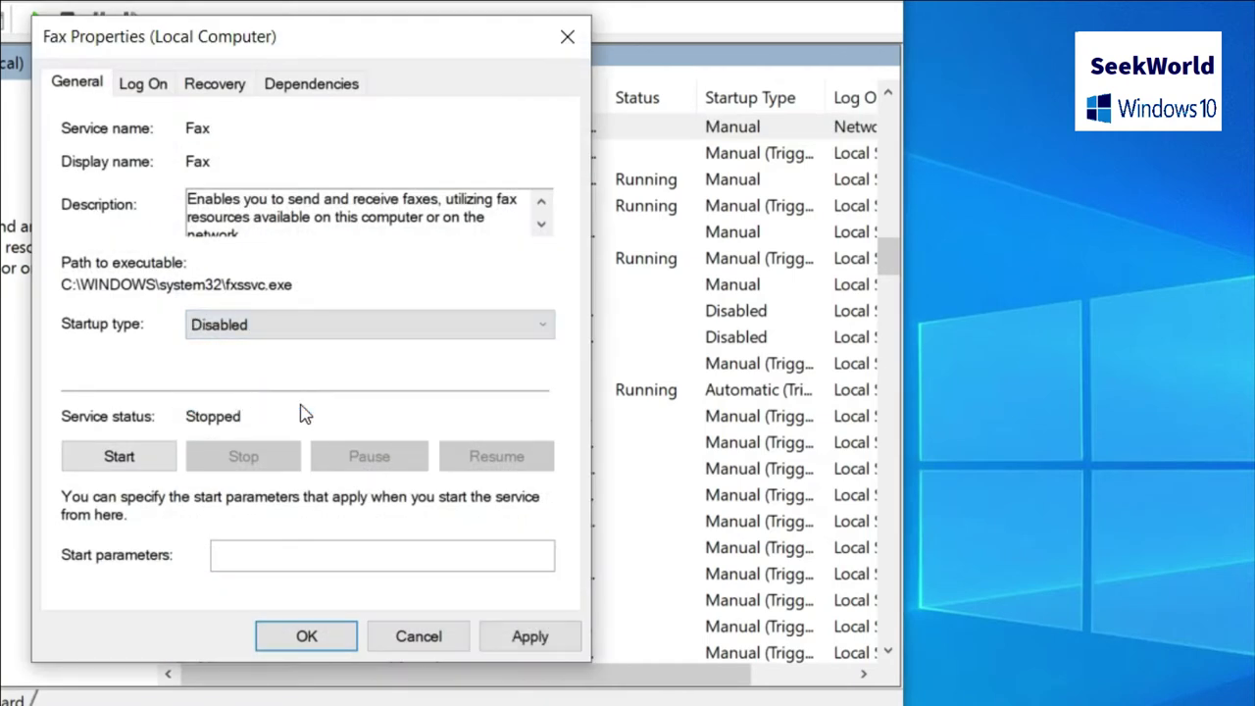
pyautogui.click(538, 642)
pyautogui.click(306, 637)
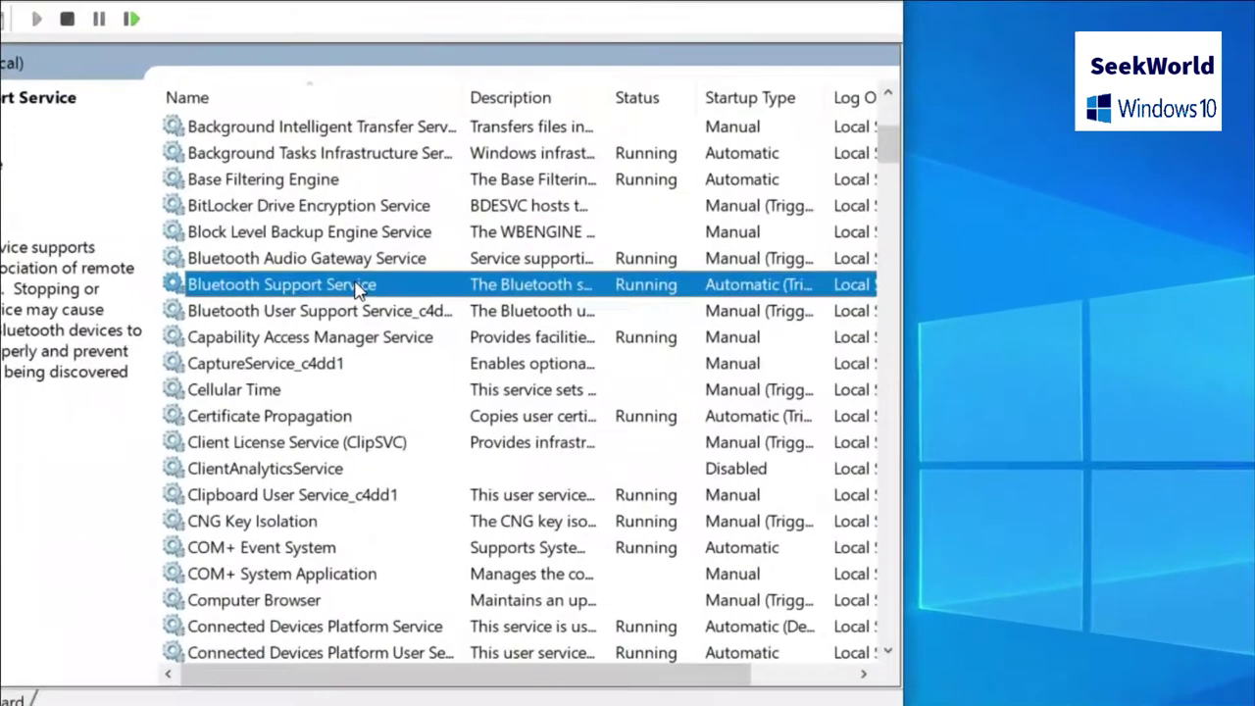
# - Set the Bluetooth Support Service's startup type to Disabled and apply the change
pyautogui.rightClick(359, 288)
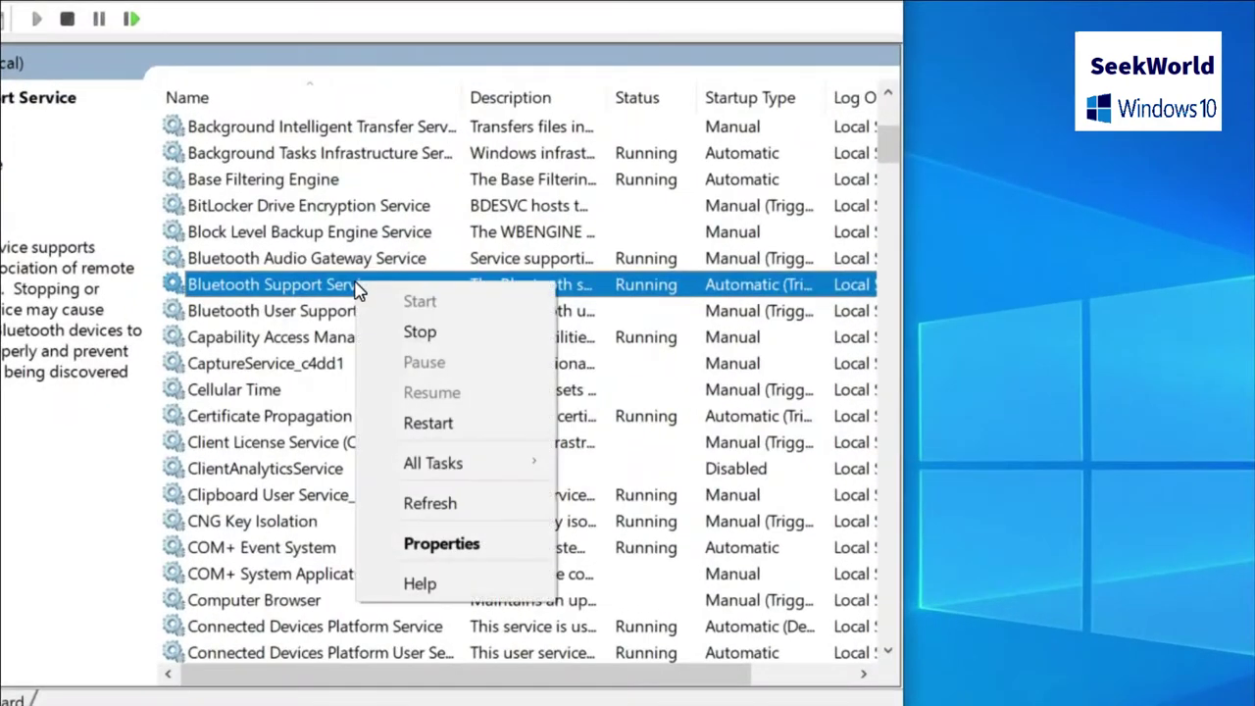
pyautogui.click(454, 549)
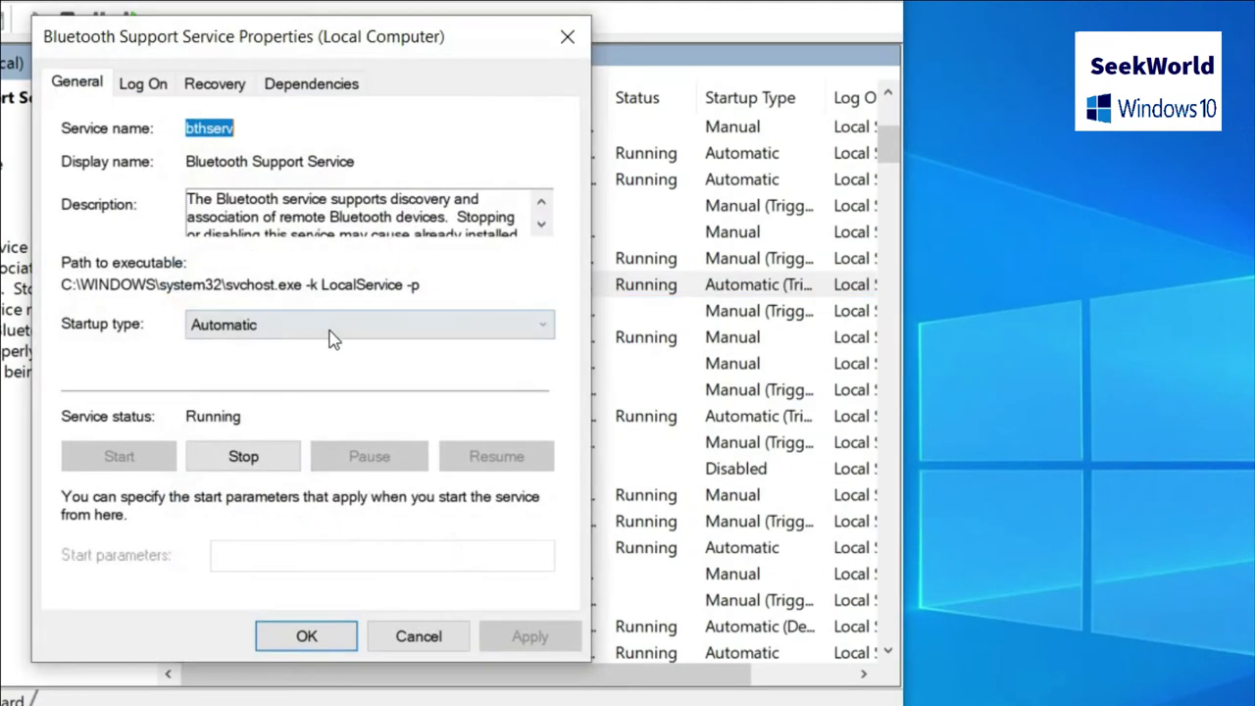
pyautogui.click(359, 333)
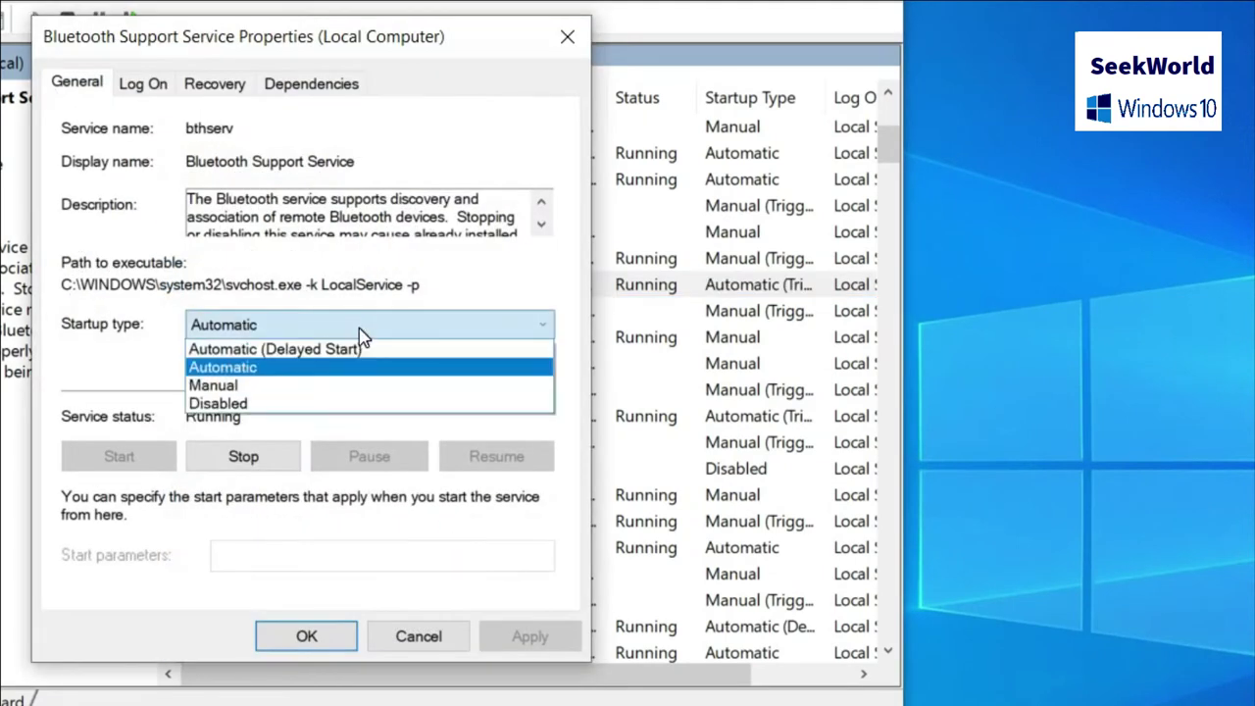
pyautogui.click(269, 403)
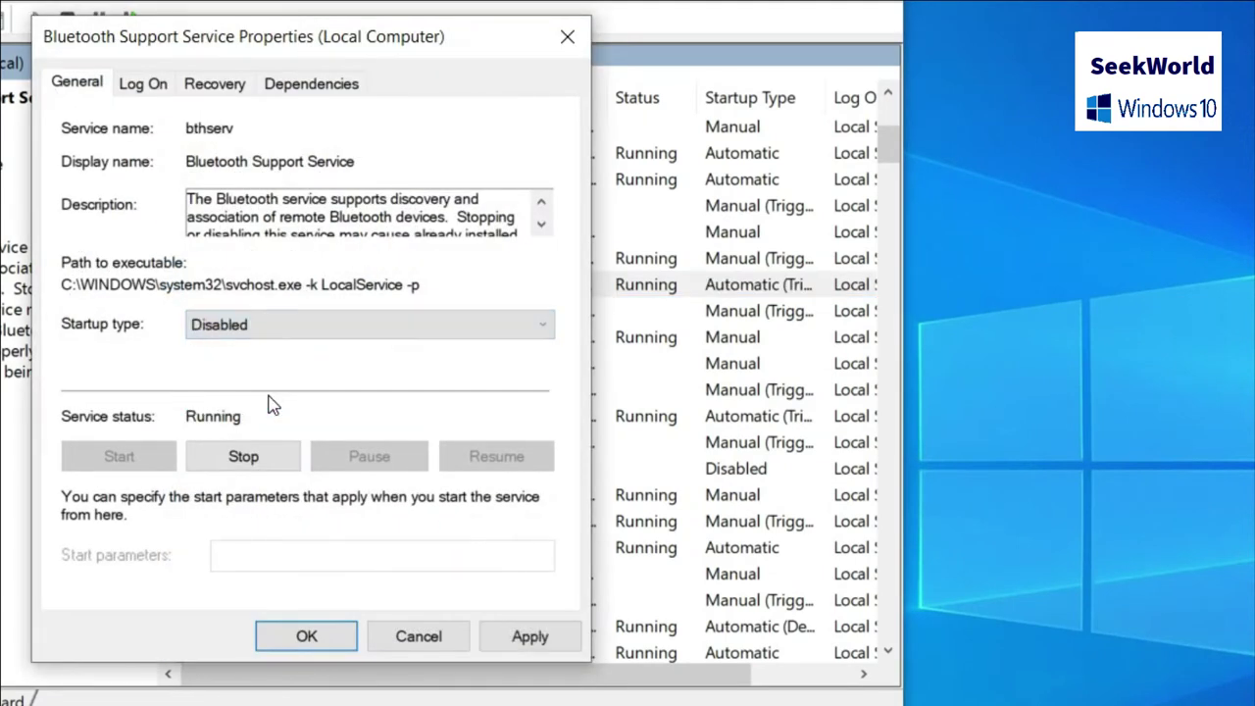
pyautogui.click(533, 644)
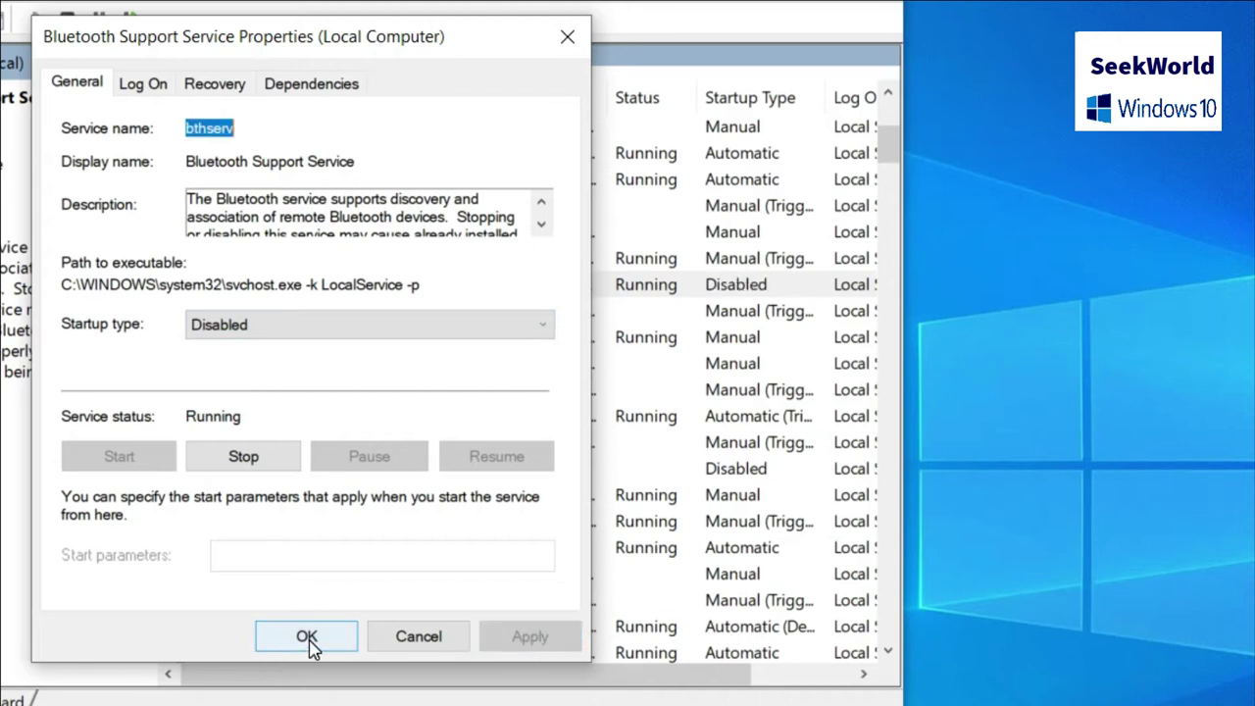
pyautogui.click(308, 640)
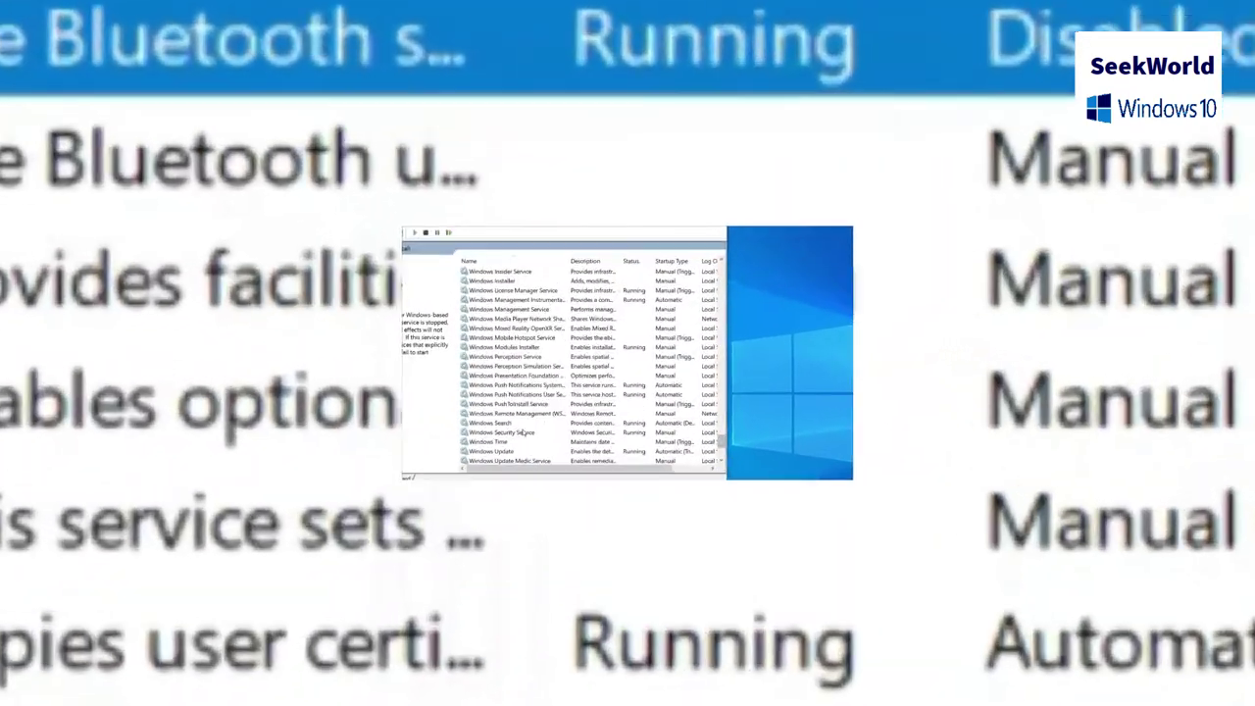
# - Set the Windows Search service's startup type to Disabled and apply the change
pyautogui.click(522, 424)
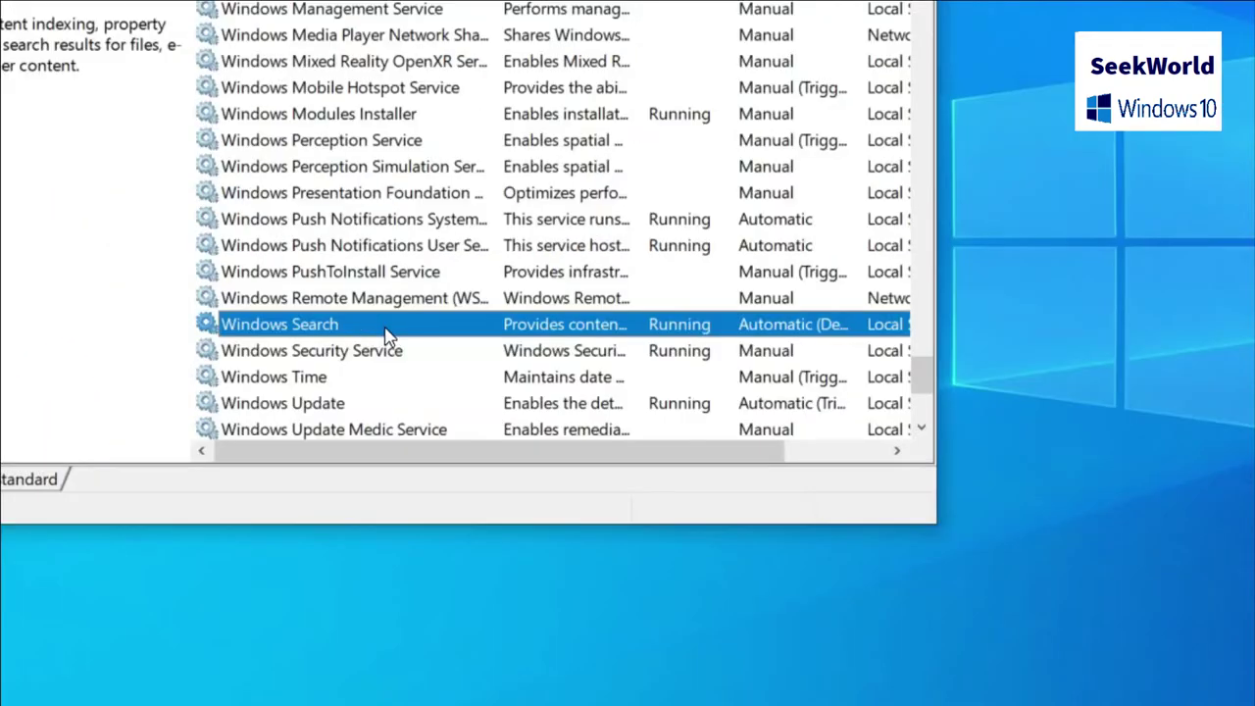
pyautogui.rightClick(388, 335)
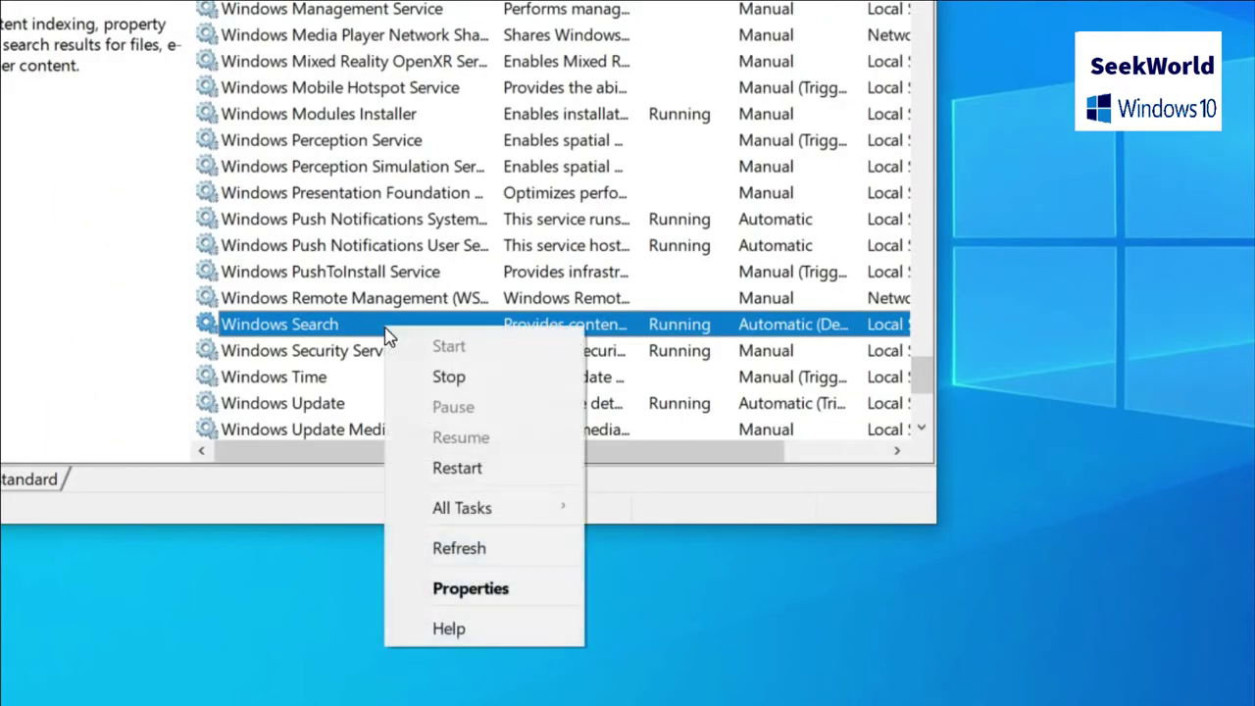
pyautogui.click(476, 590)
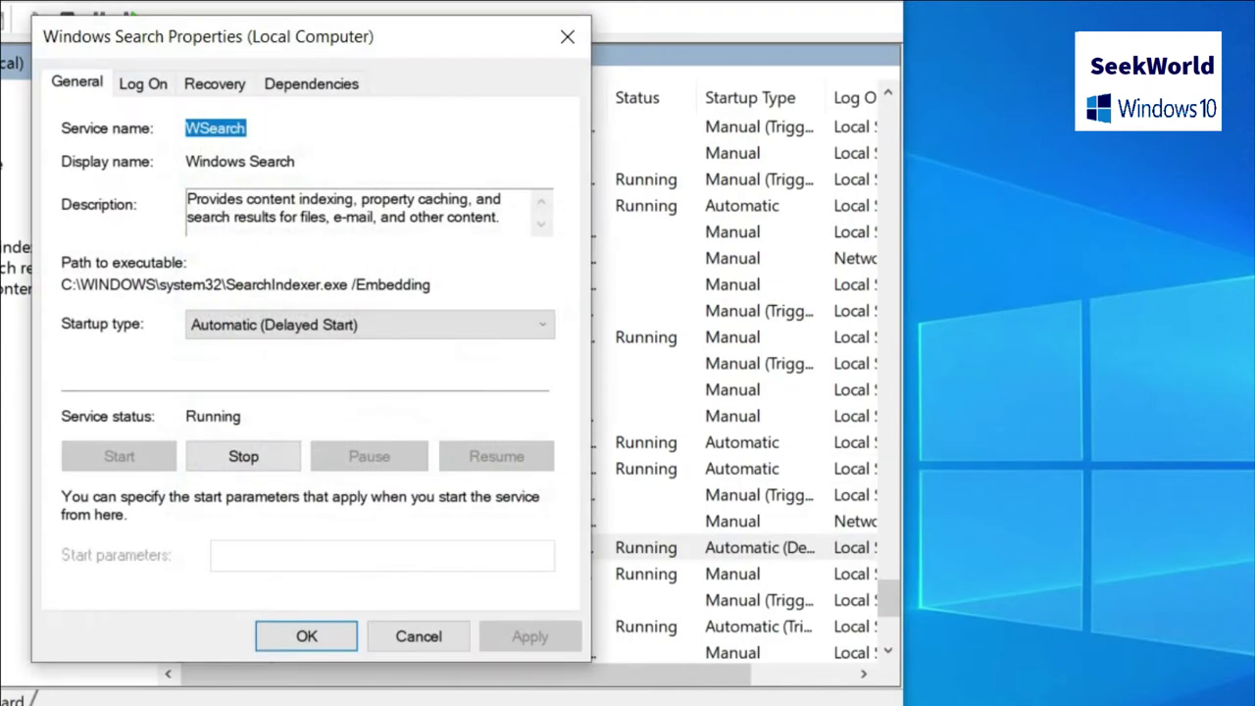
pyautogui.click(317, 334)
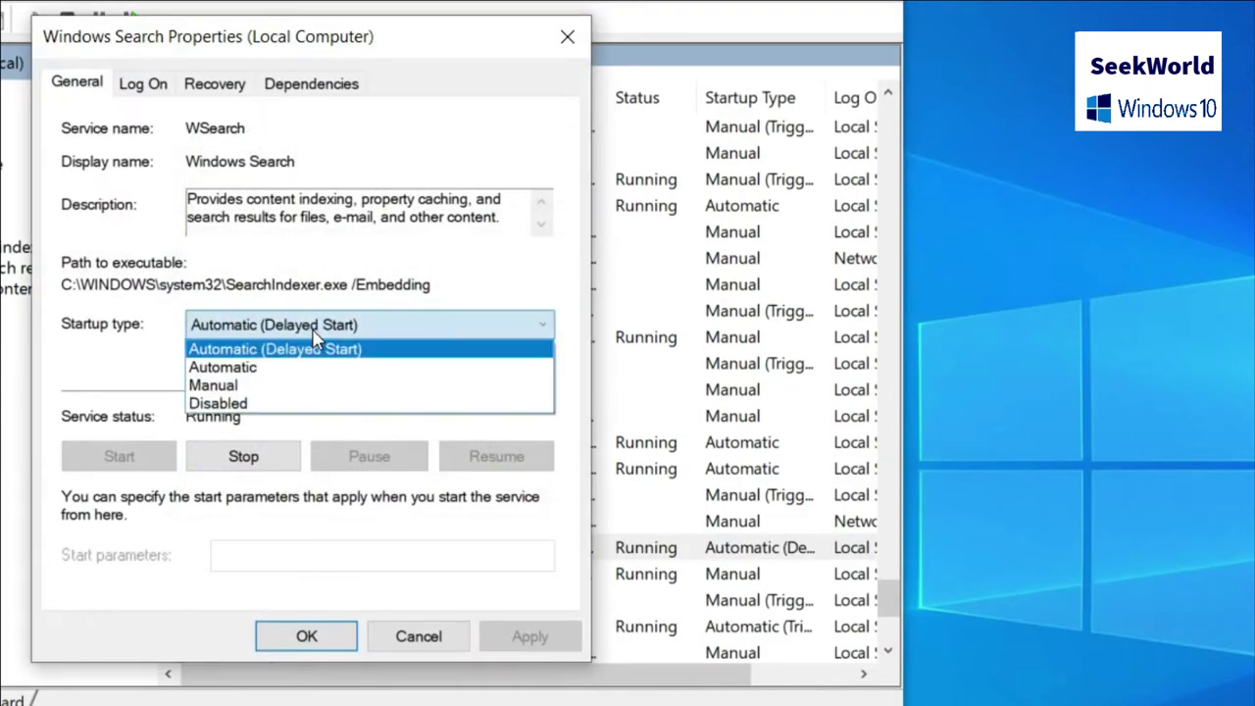
pyautogui.click(290, 405)
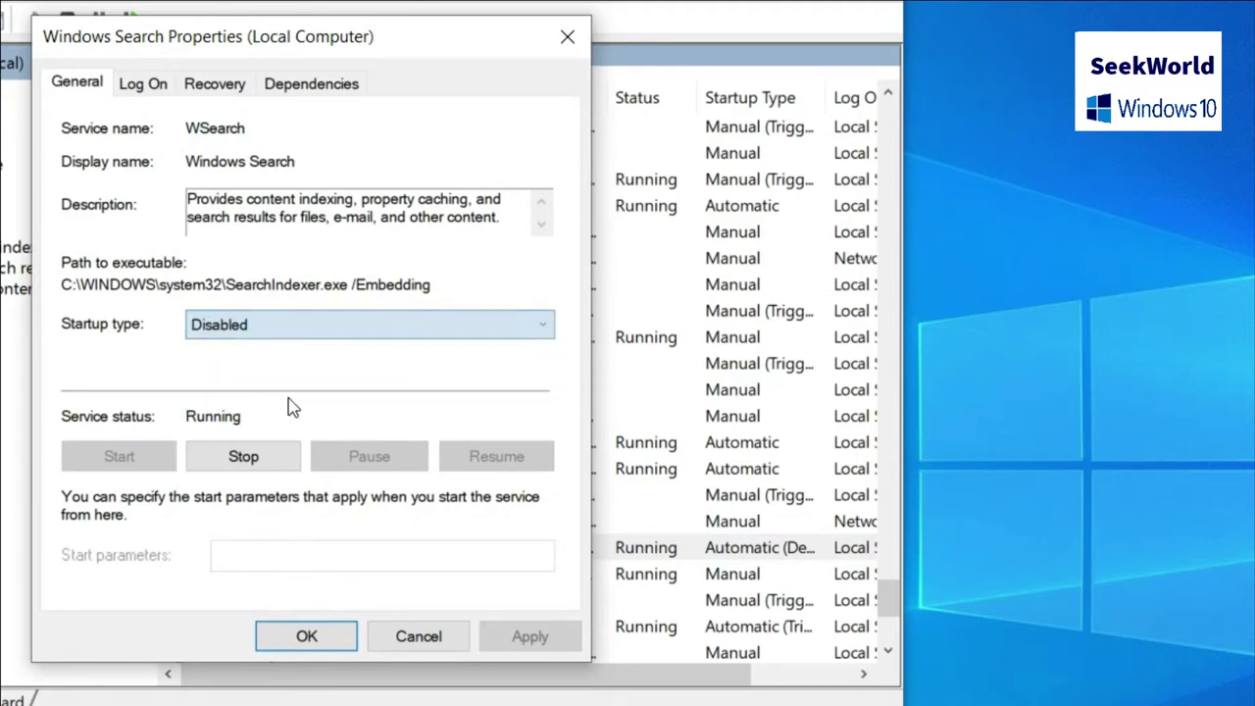
pyautogui.click(539, 639)
pyautogui.click(324, 638)
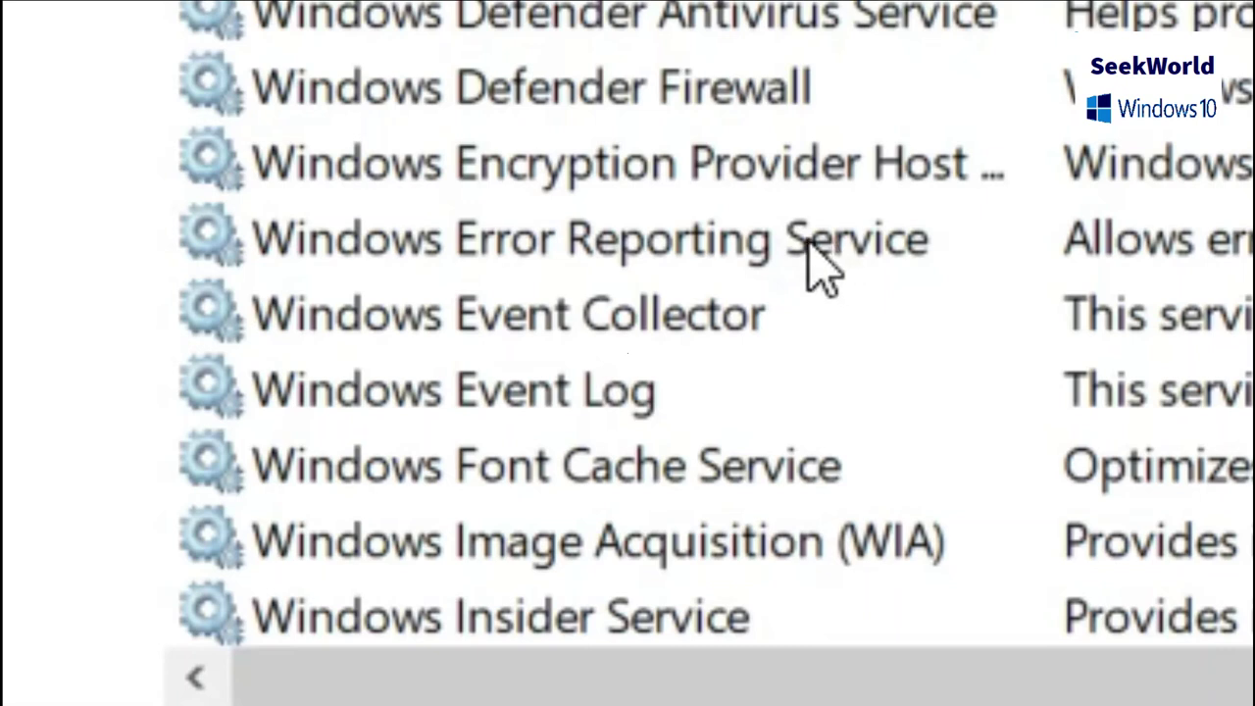
# - Check the startup type of the Windows Error Reporting Service in its properties
pyautogui.click(381, 524)
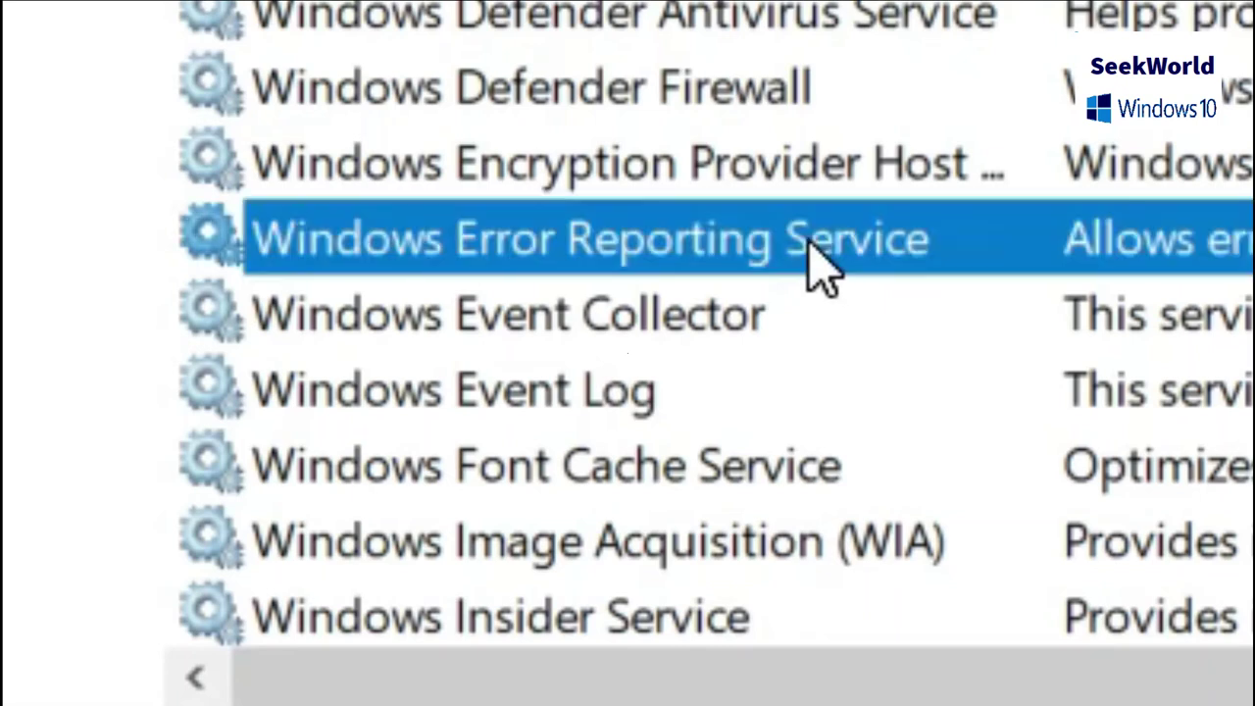
pyautogui.rightClick(384, 353)
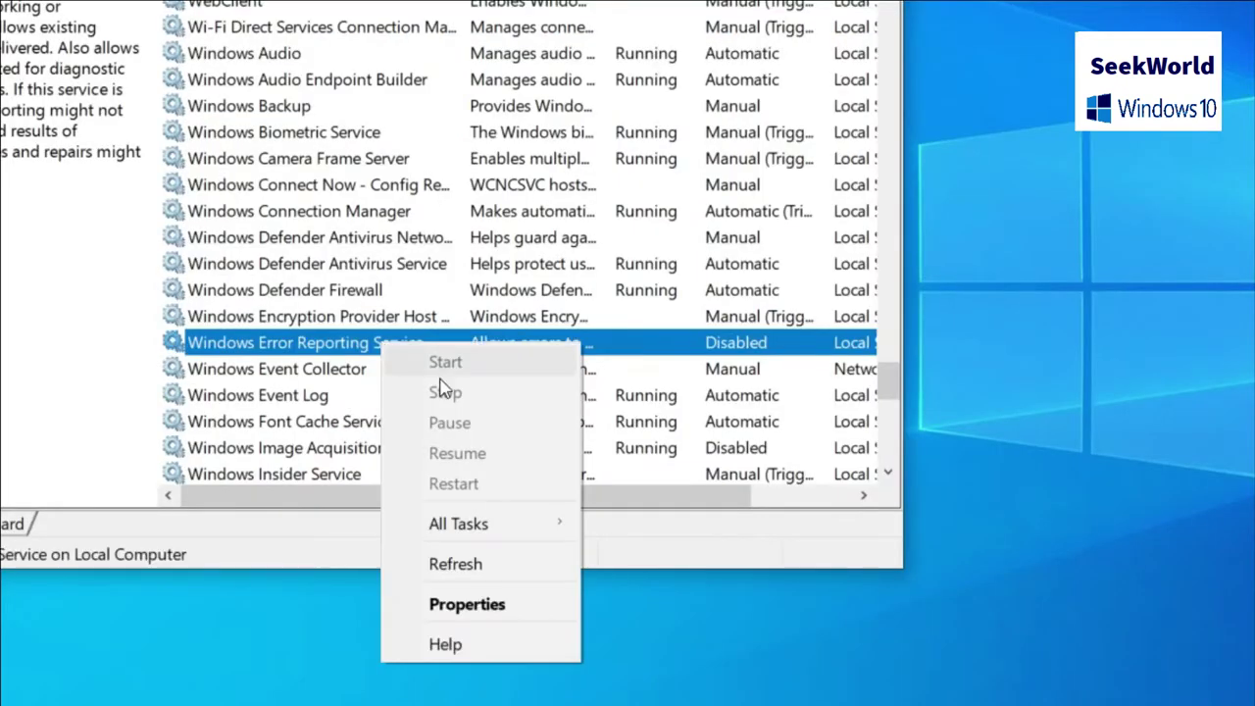
pyautogui.click(479, 606)
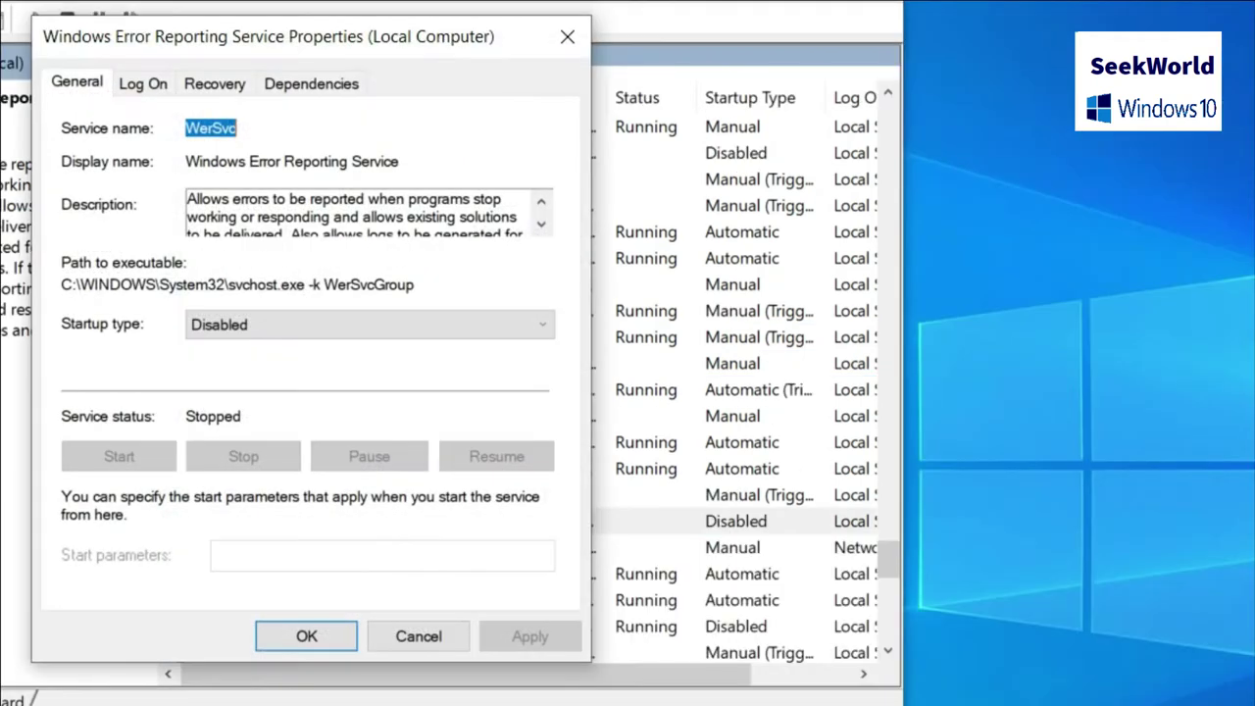
pyautogui.click(360, 326)
pyautogui.click(360, 325)
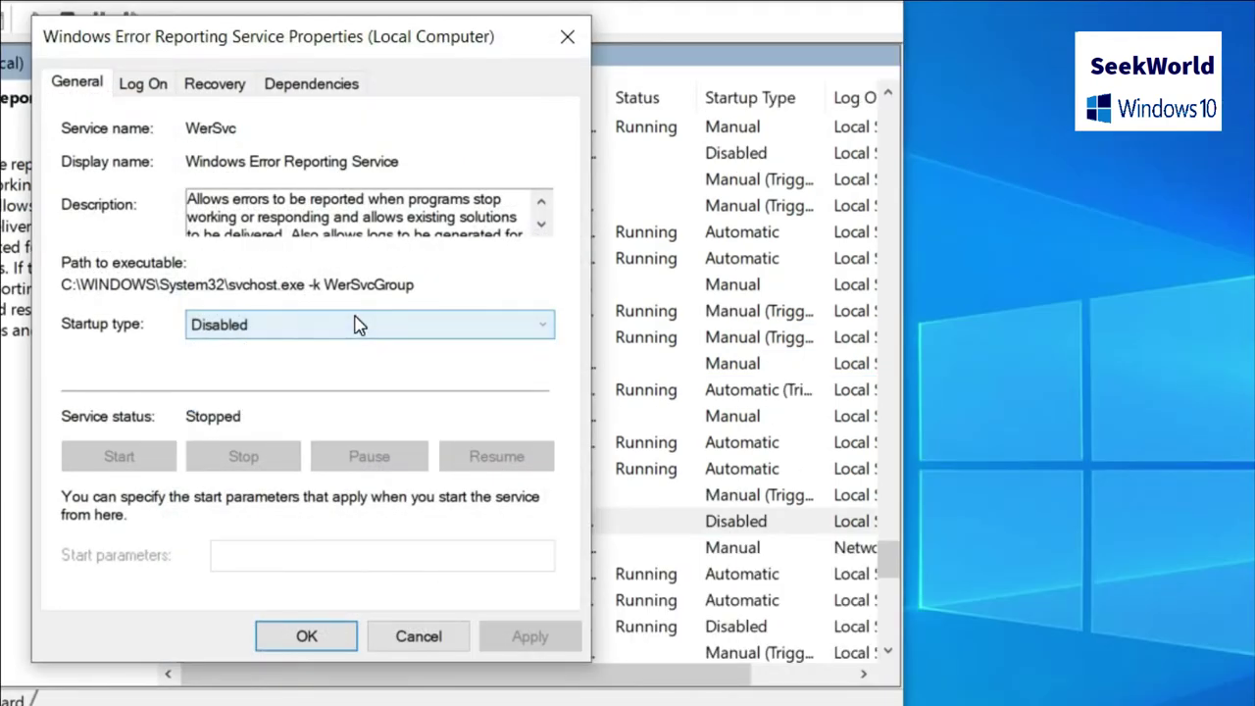
pyautogui.click(314, 642)
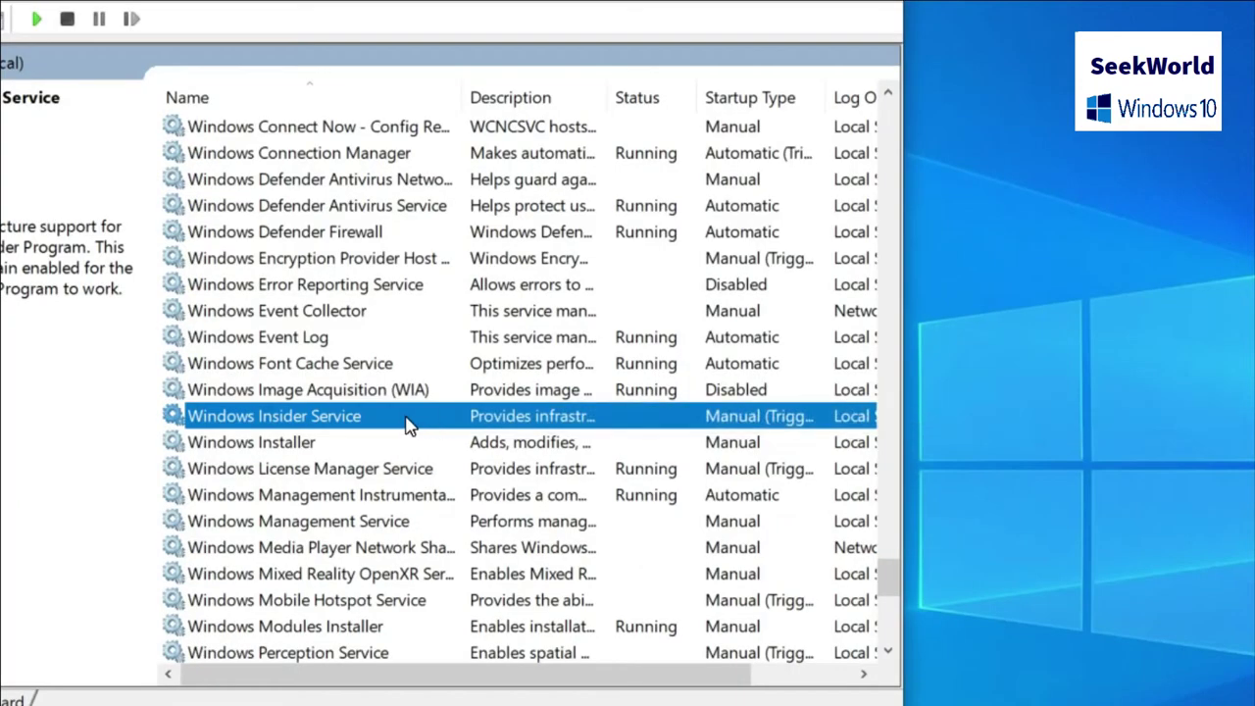
# - Set the Windows Insider Service's startup type to Disabled and apply the change
pyautogui.rightClick(410, 423)
pyautogui.click(480, 681)
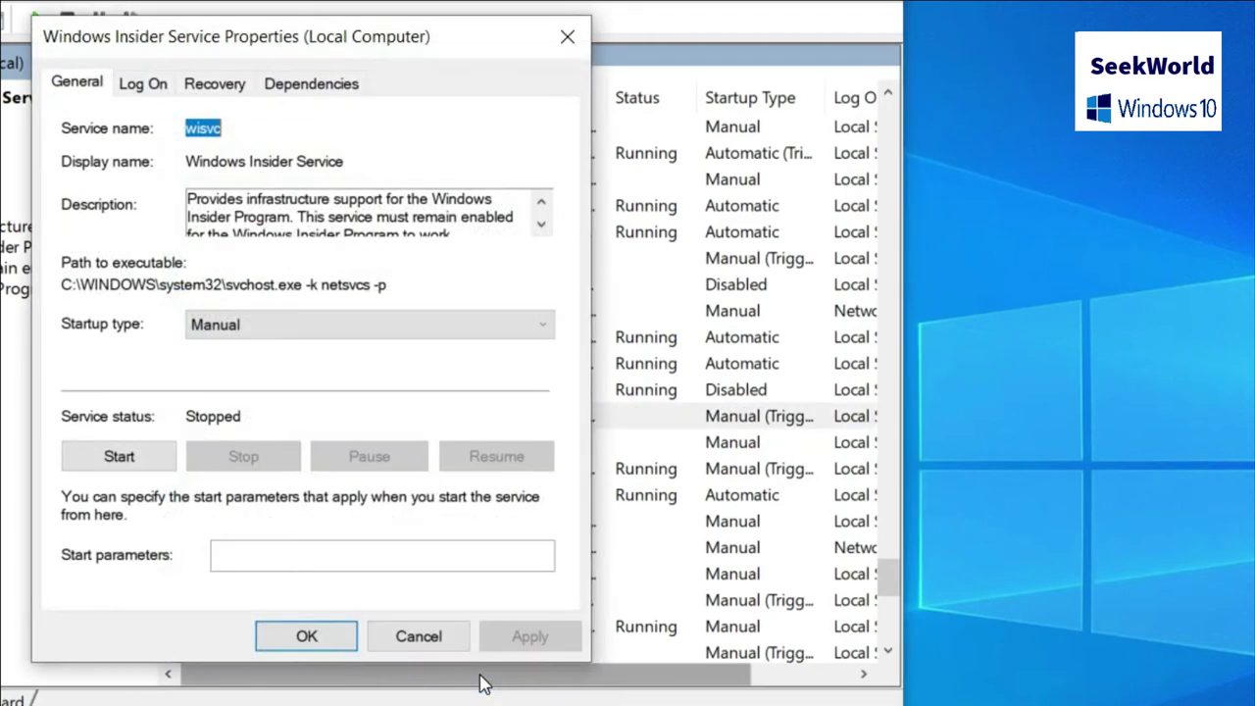
pyautogui.click(358, 334)
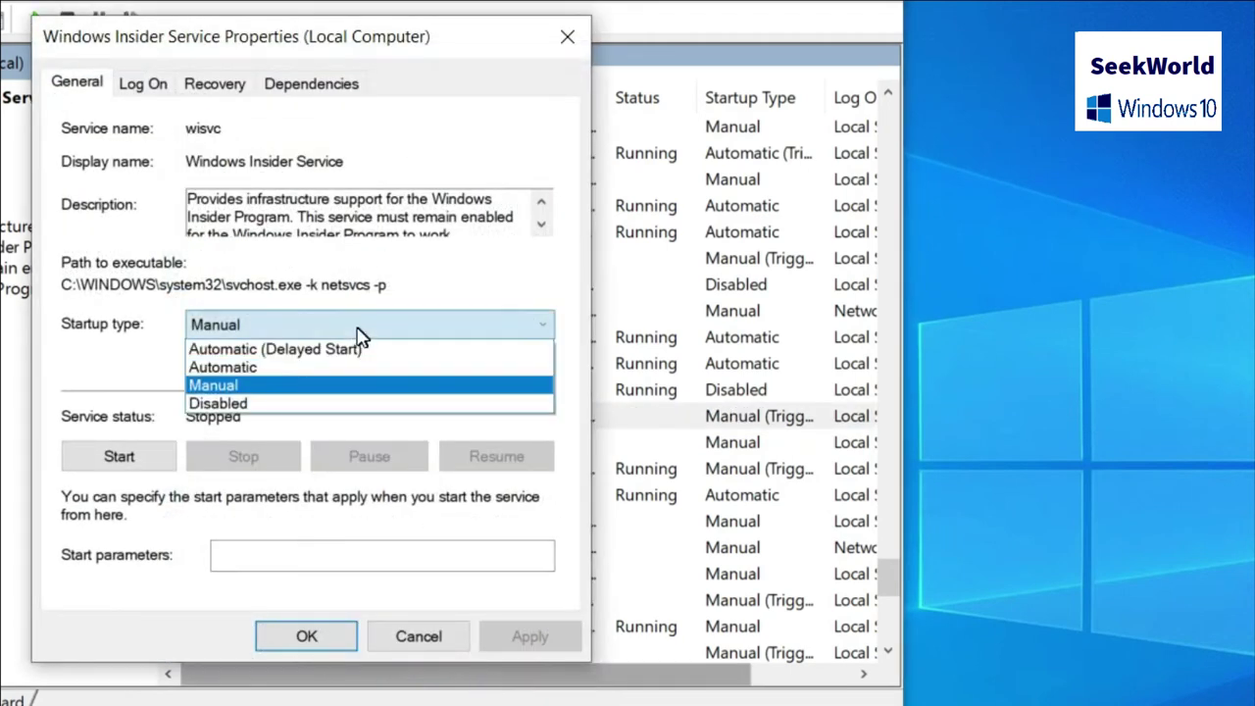
pyautogui.click(293, 403)
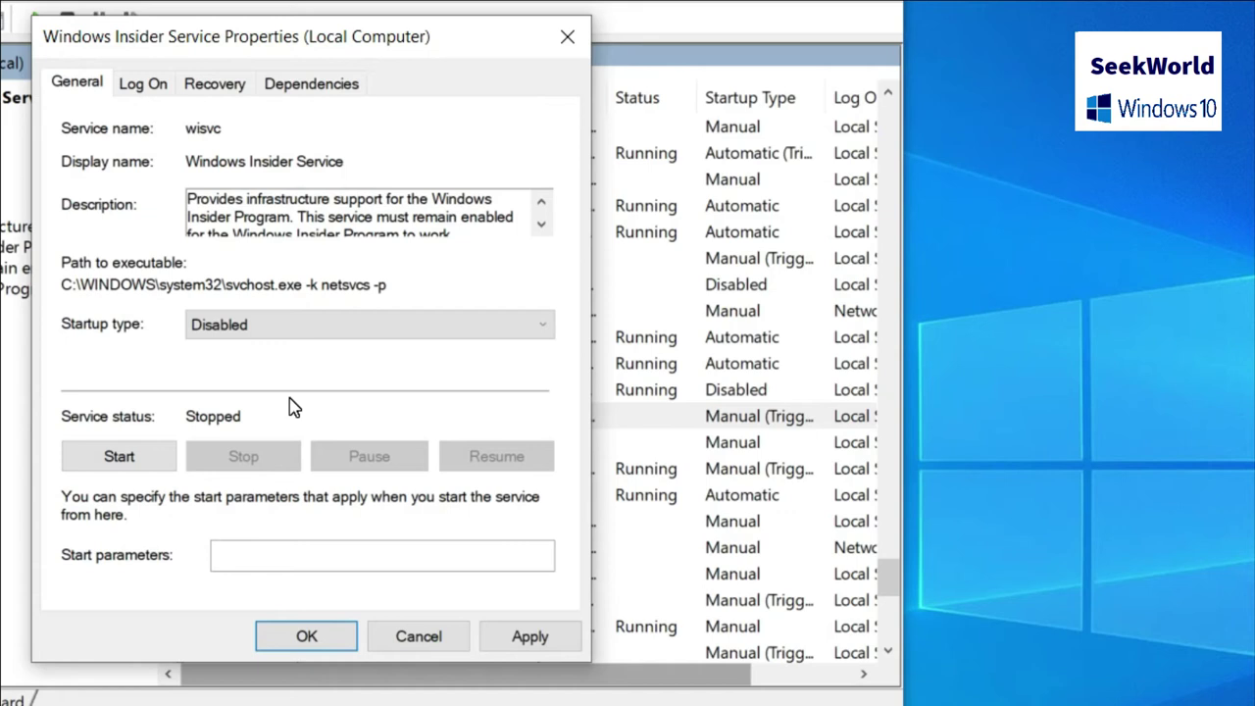
pyautogui.click(529, 639)
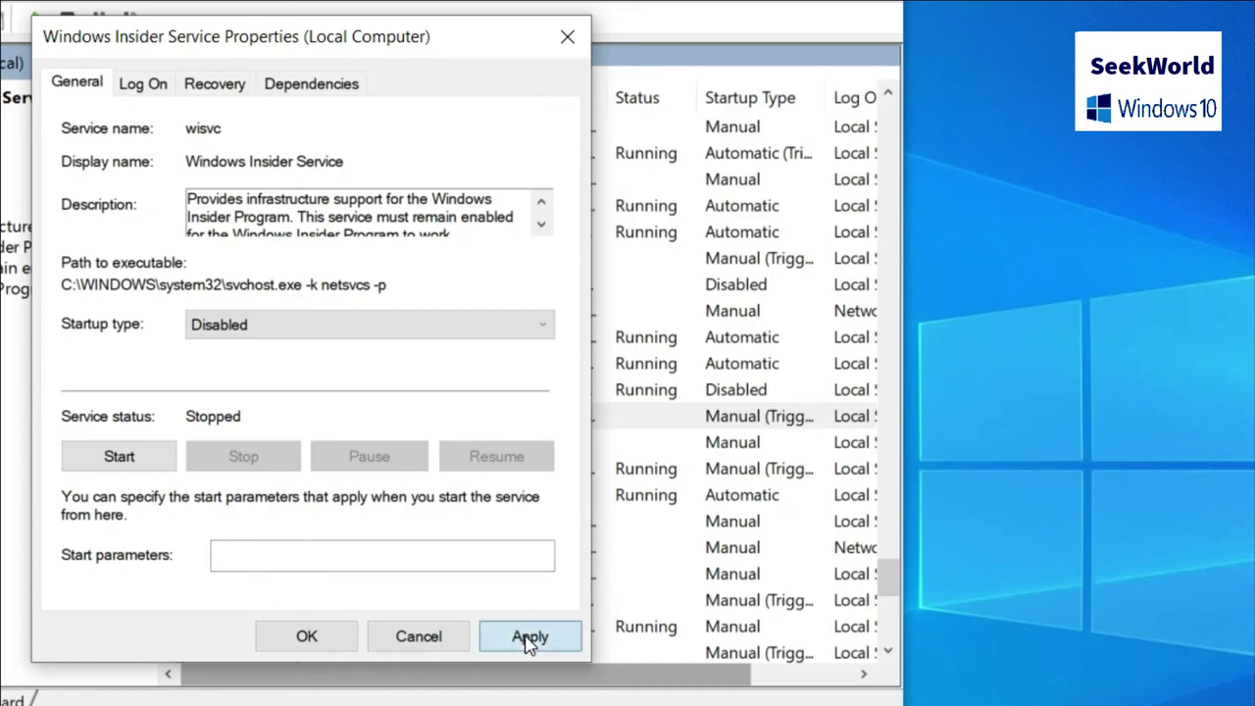
pyautogui.click(307, 638)
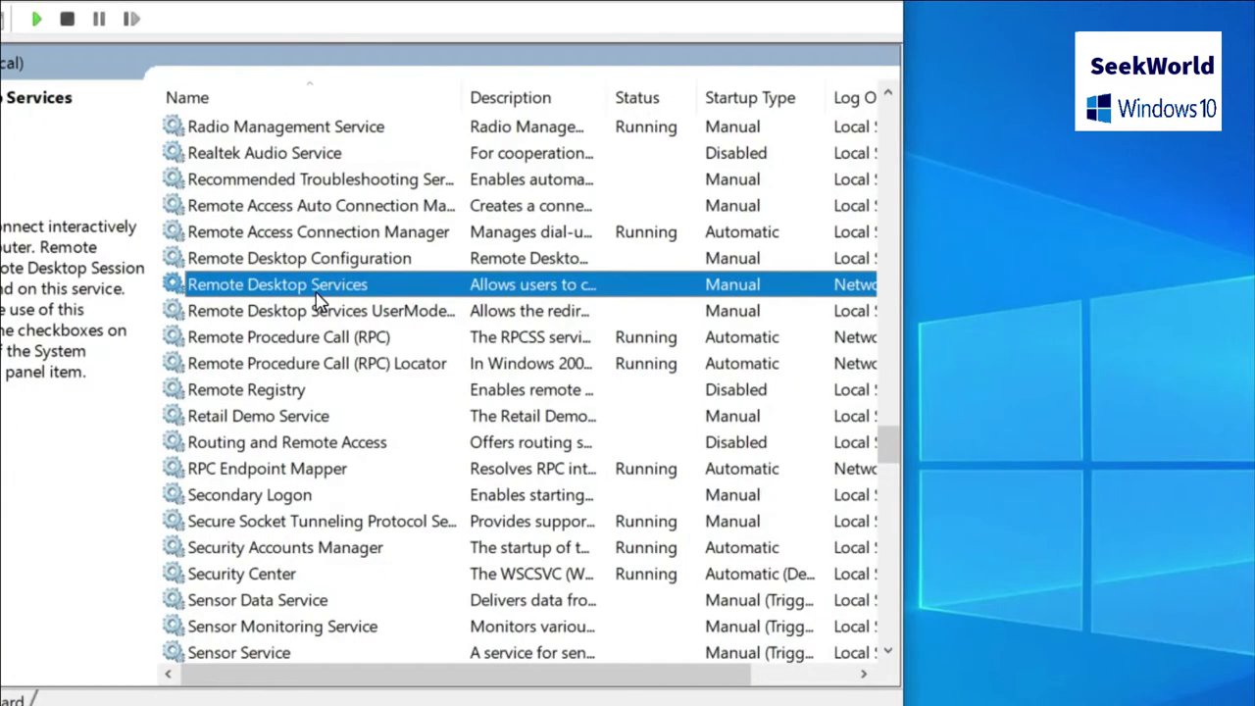
# - Set the Remote Desktop Services startup type to Disabled and apply the change
pyautogui.rightClick(313, 450)
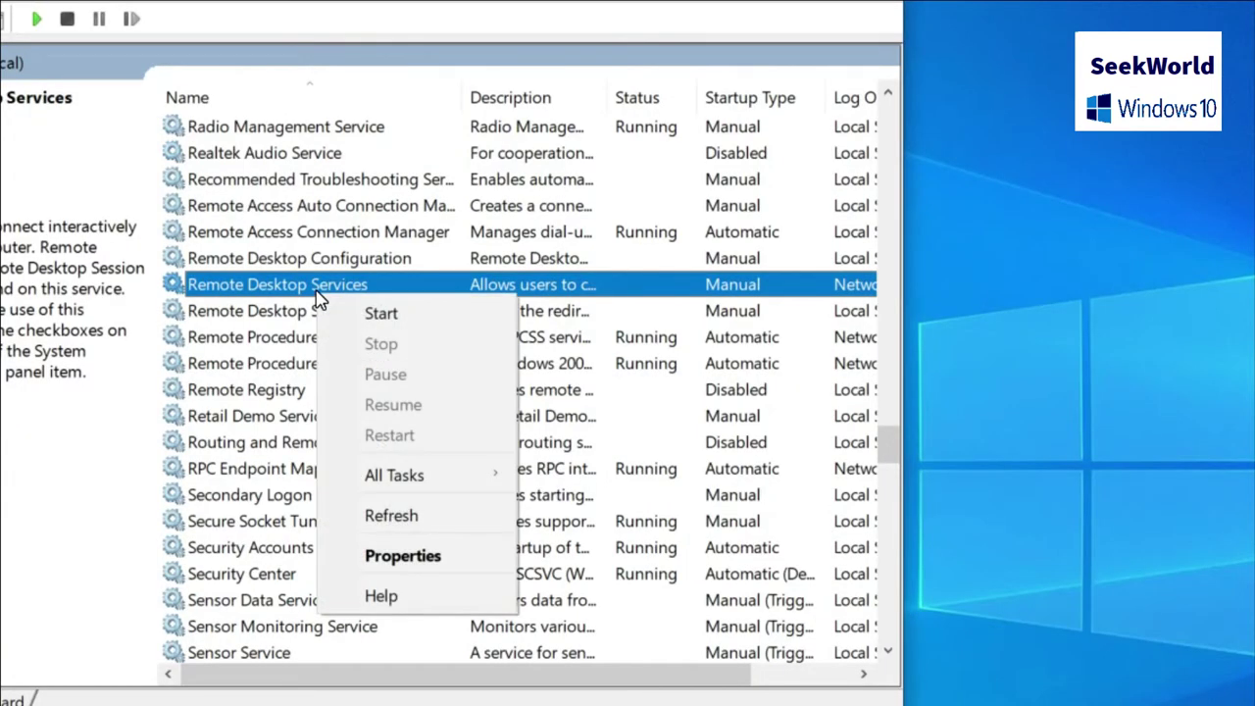
pyautogui.click(403, 571)
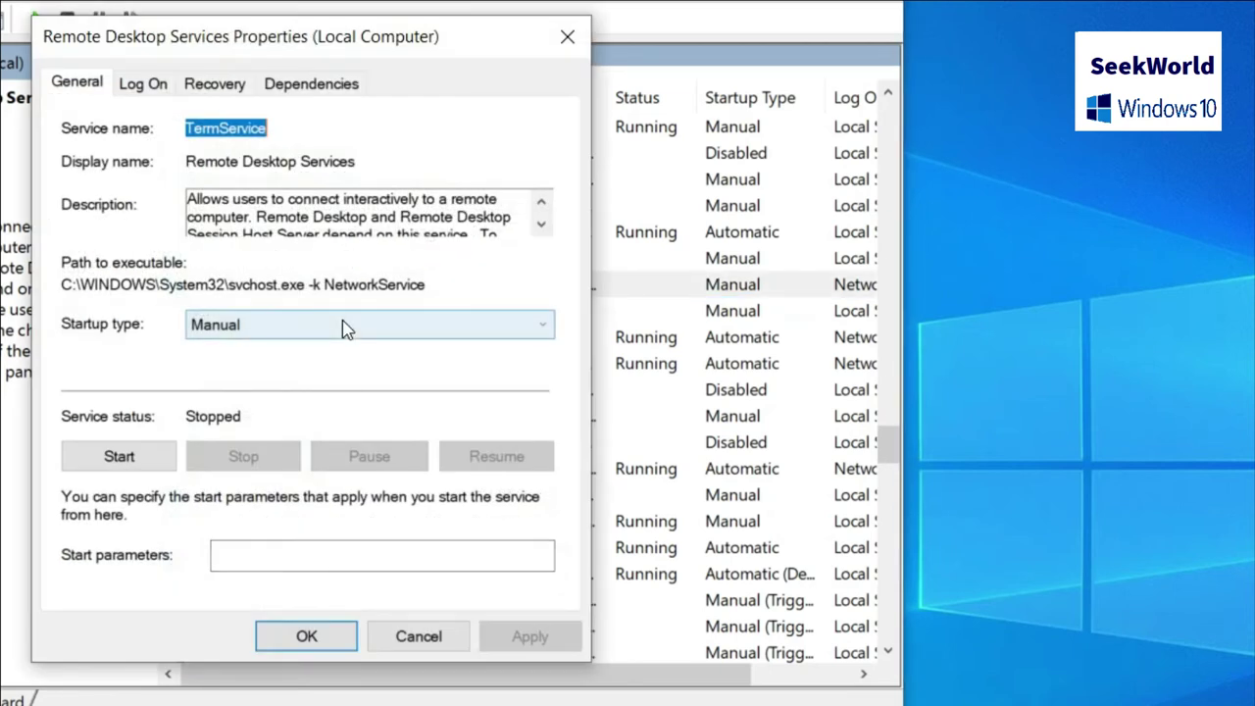
pyautogui.click(320, 325)
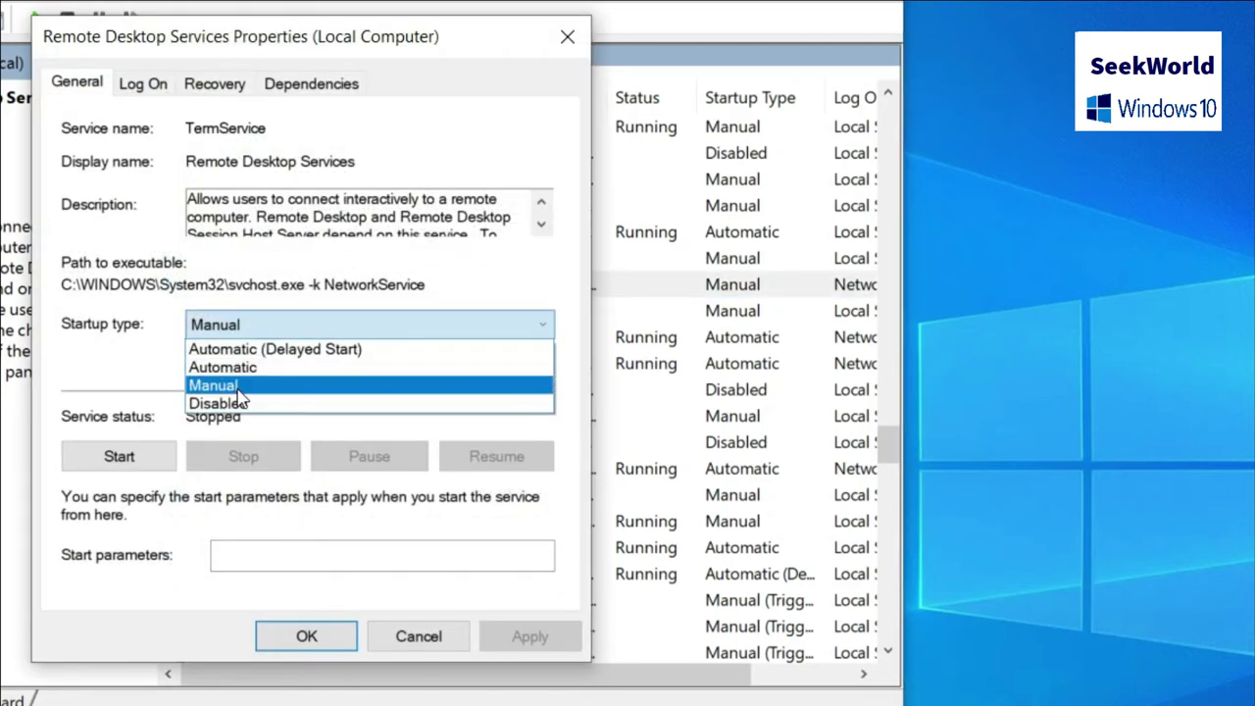
pyautogui.click(295, 411)
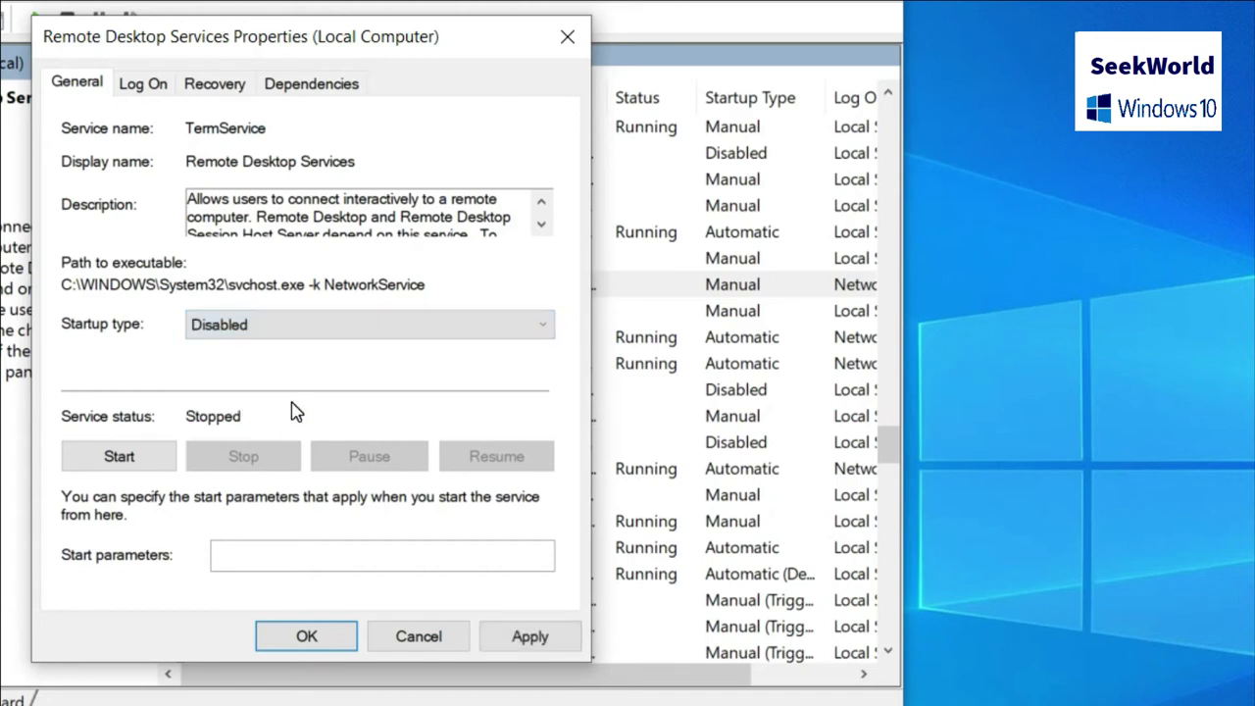
pyautogui.click(530, 636)
pyautogui.click(292, 640)
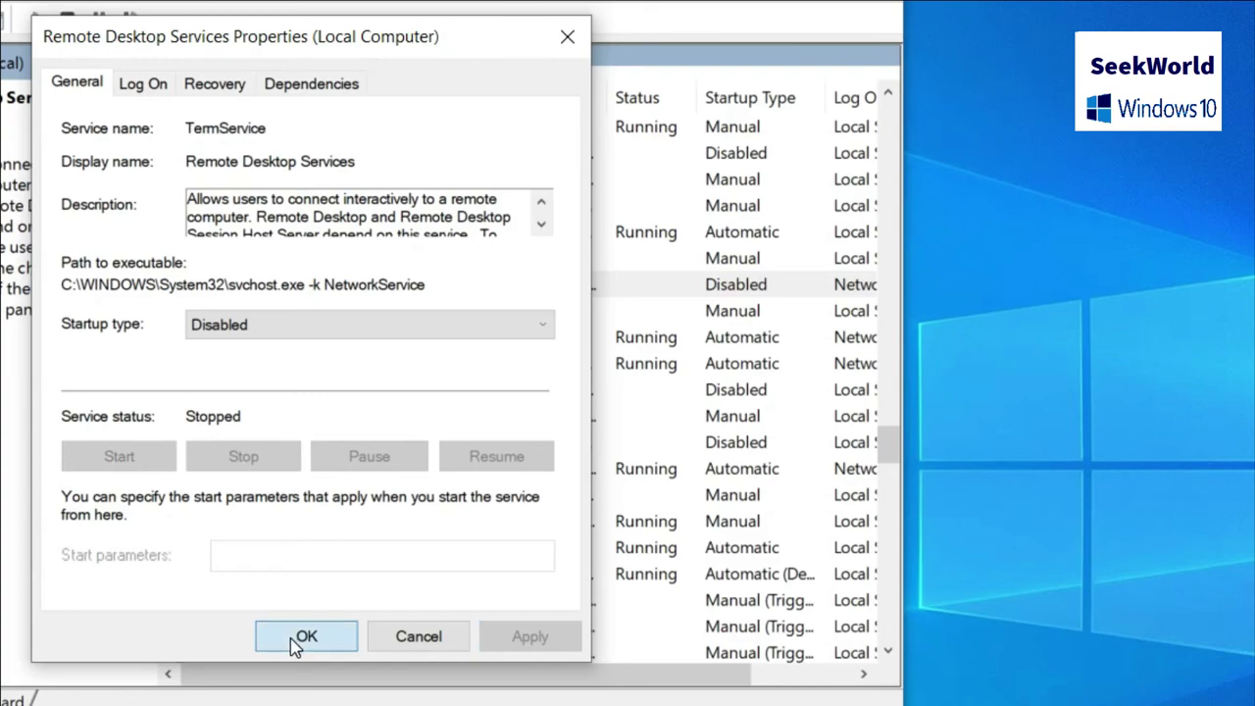
# - Check the startup type of the Remote Registry service in its properties
pyautogui.click(289, 392)
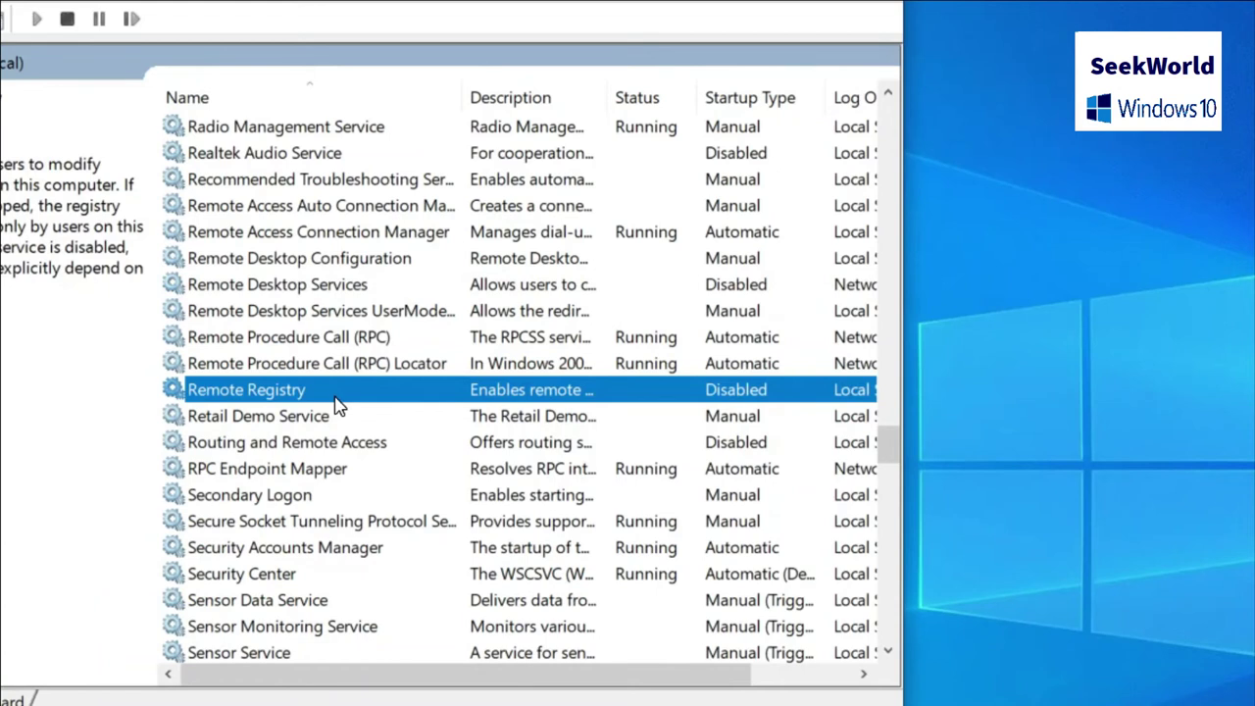
pyautogui.rightClick(335, 400)
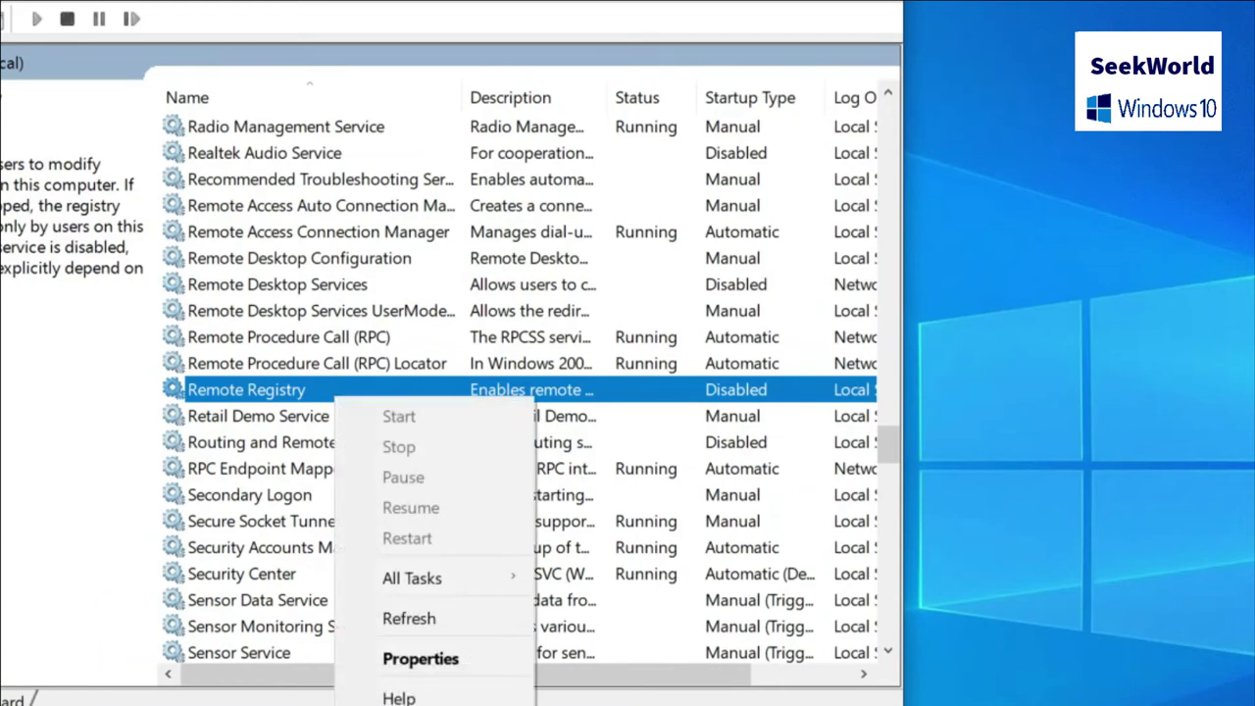
pyautogui.click(424, 664)
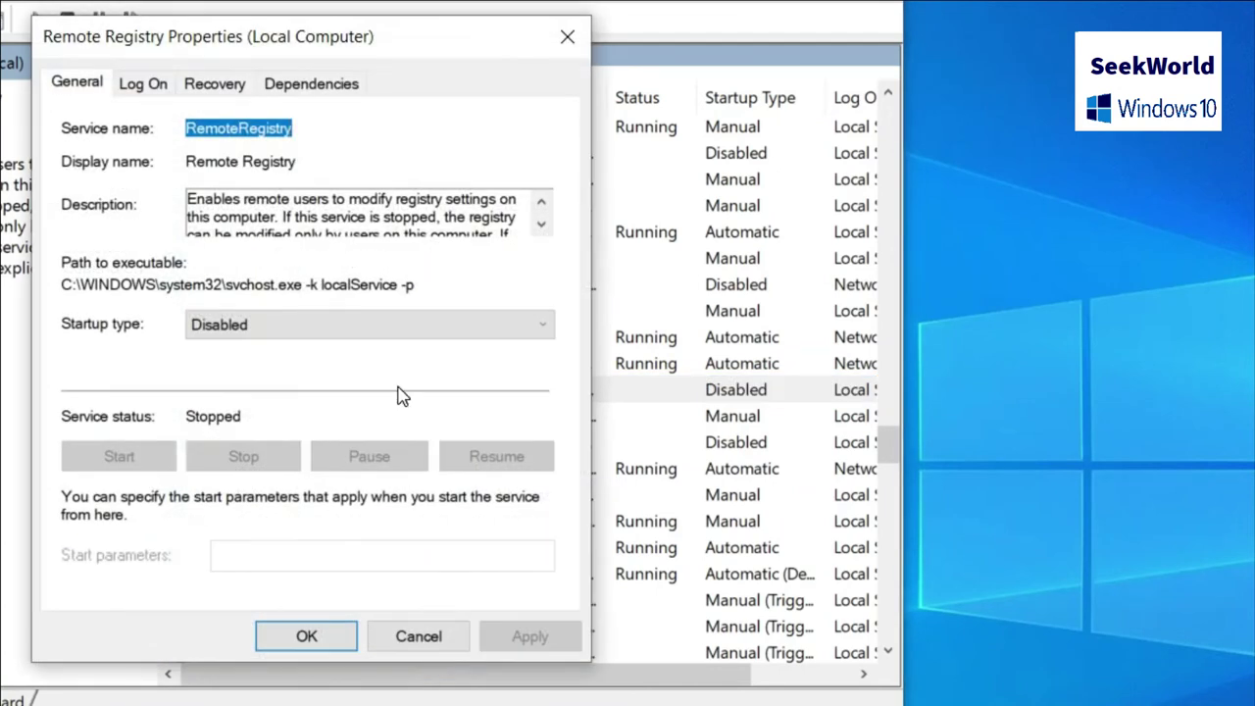
pyautogui.click(353, 338)
pyautogui.click(350, 337)
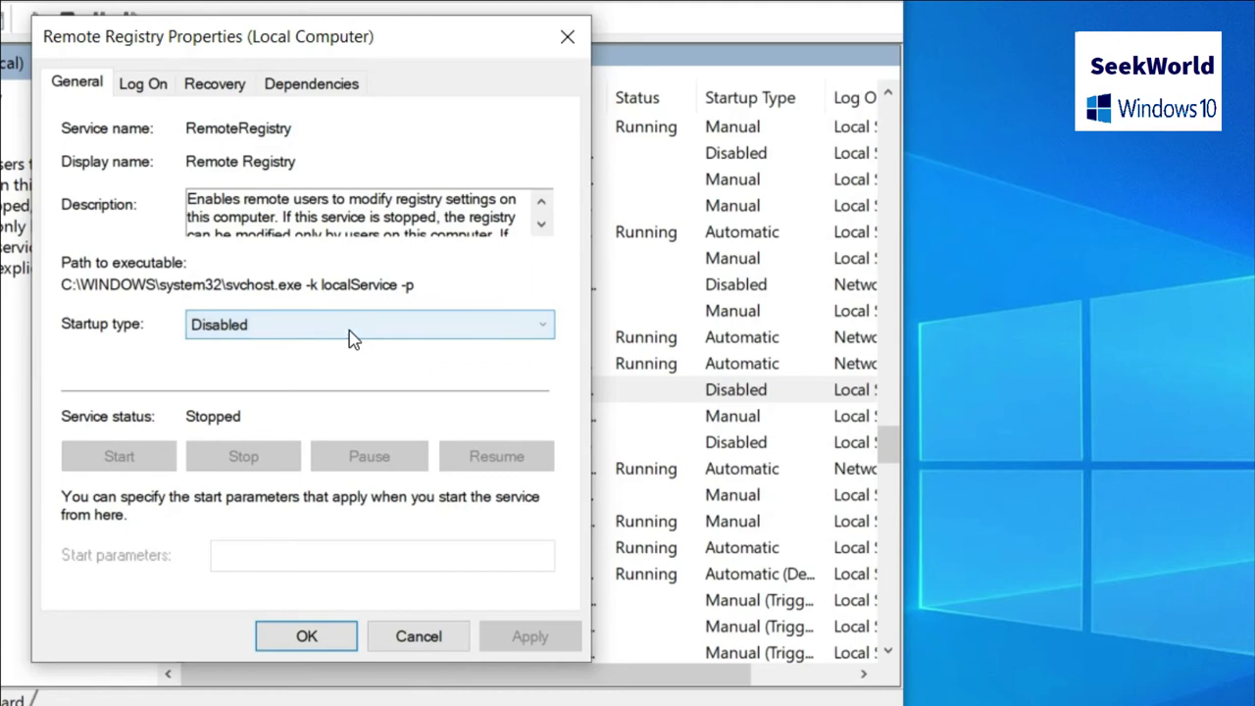
pyautogui.click(308, 638)
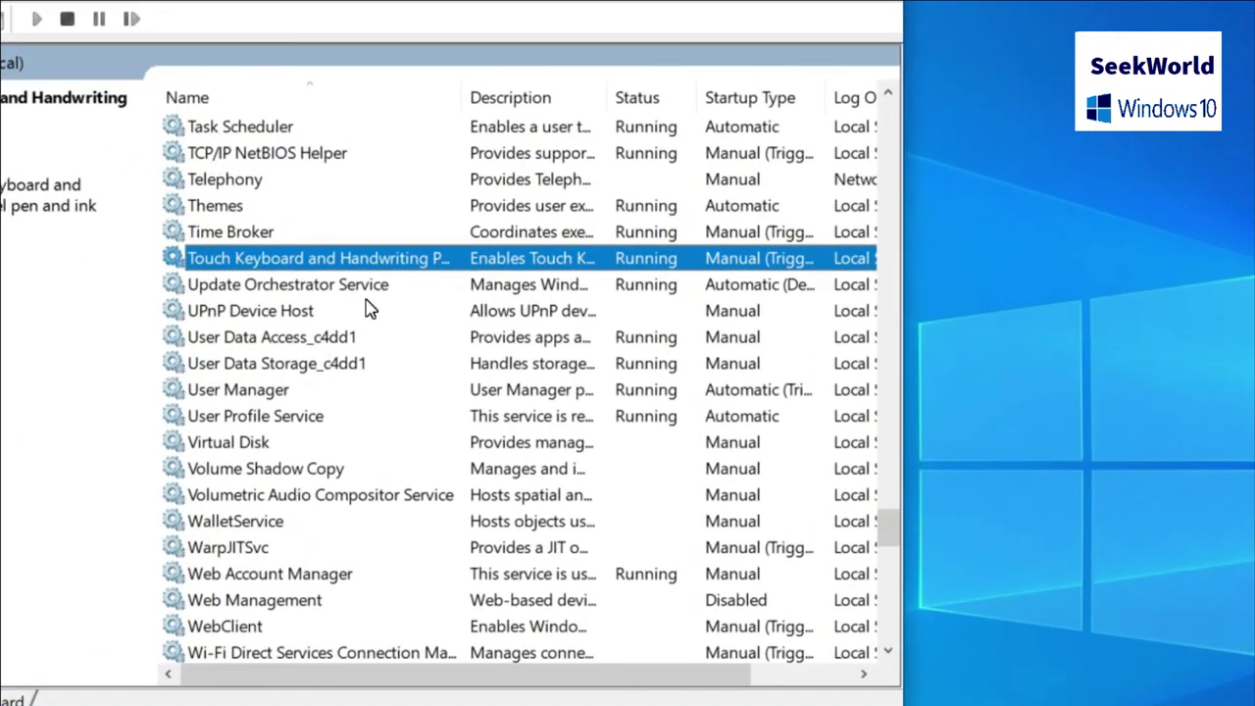
# - Set the Touch Keyboard and Handwriting Panel Service's startup type to Disabled and apply the change
pyautogui.rightClick(412, 269)
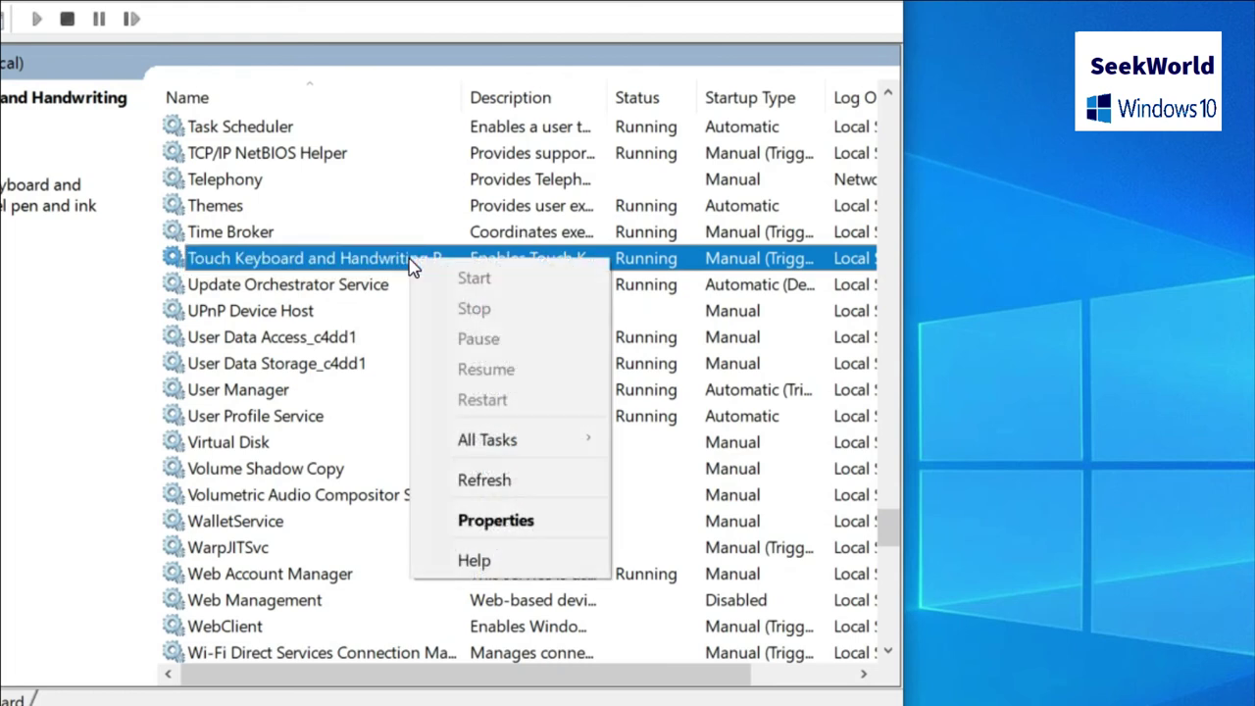
pyautogui.click(497, 520)
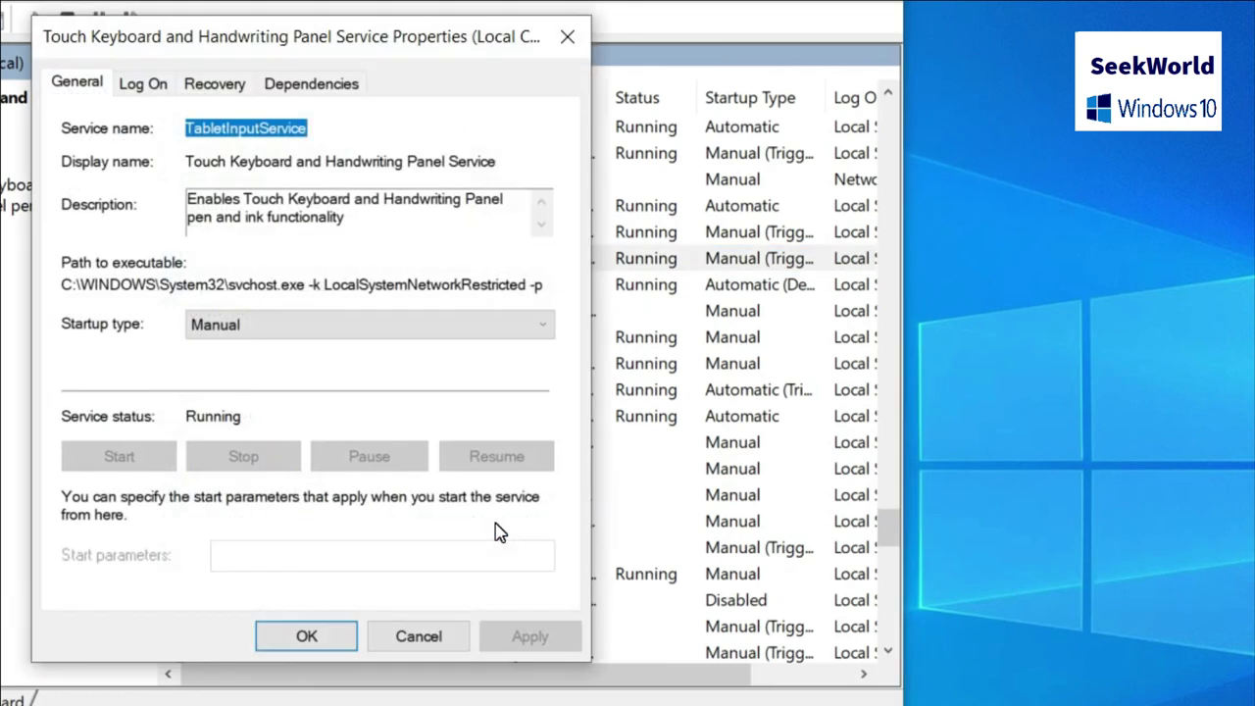
pyautogui.click(367, 339)
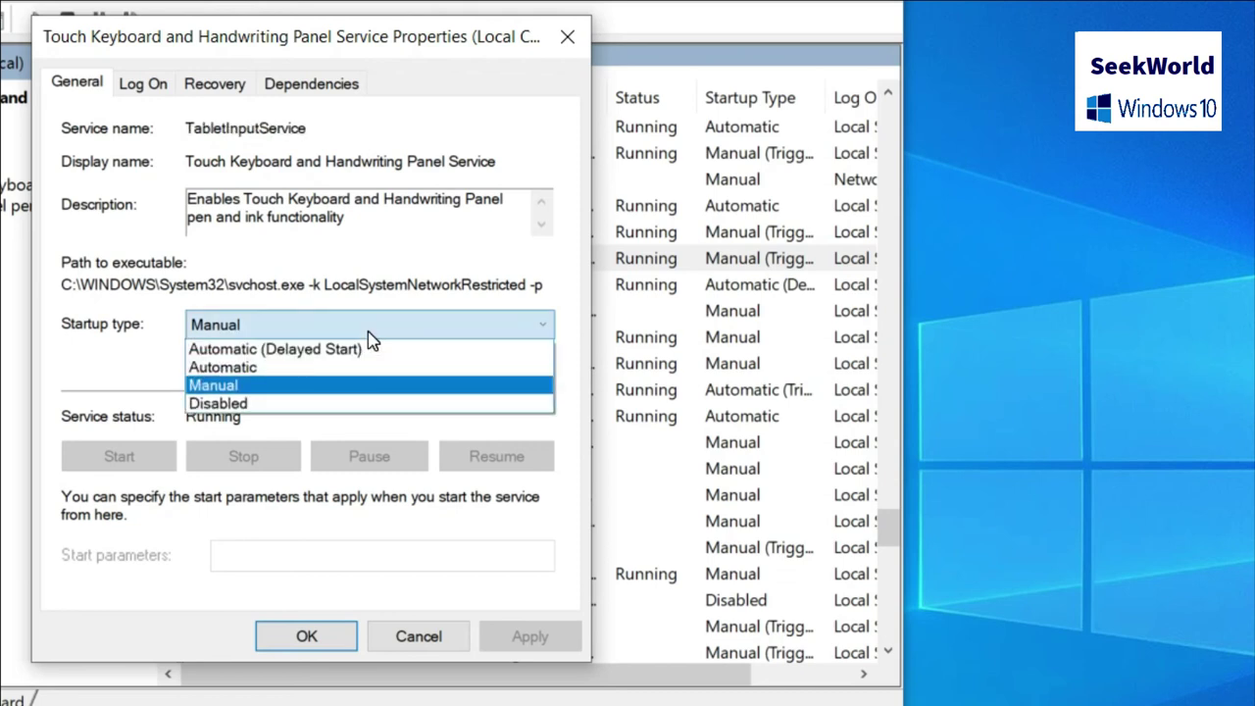
pyautogui.click(292, 402)
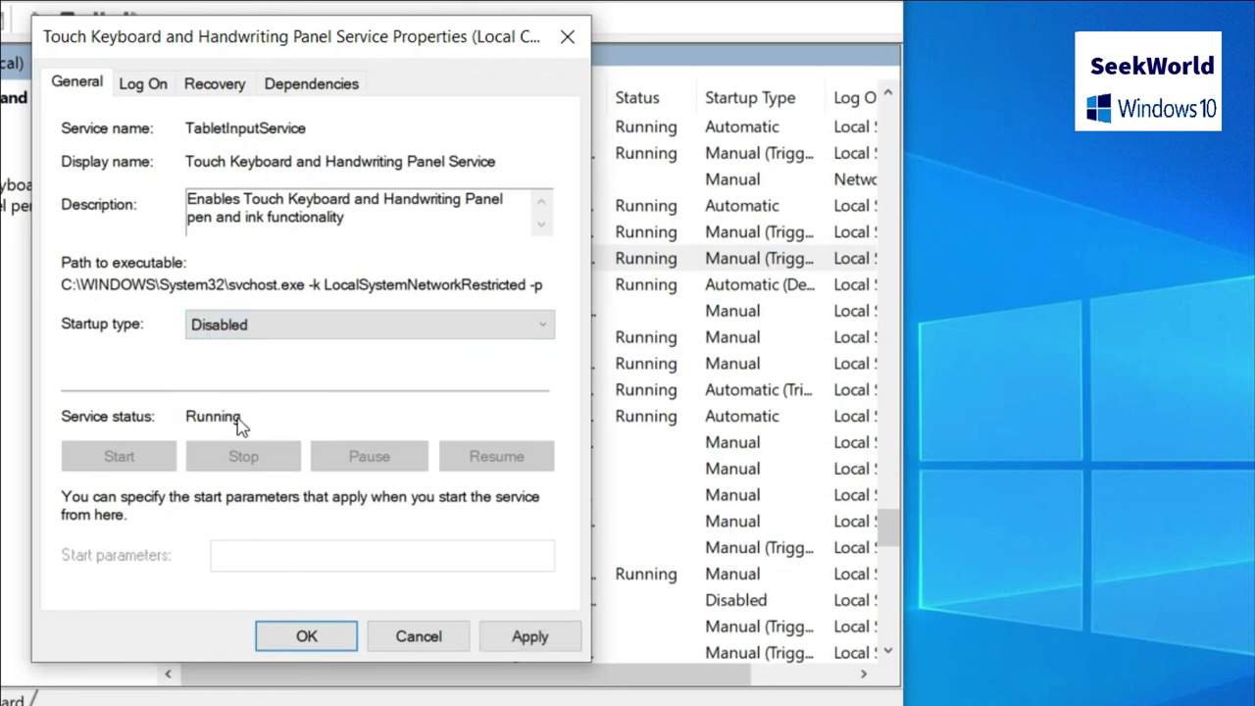
pyautogui.click(544, 650)
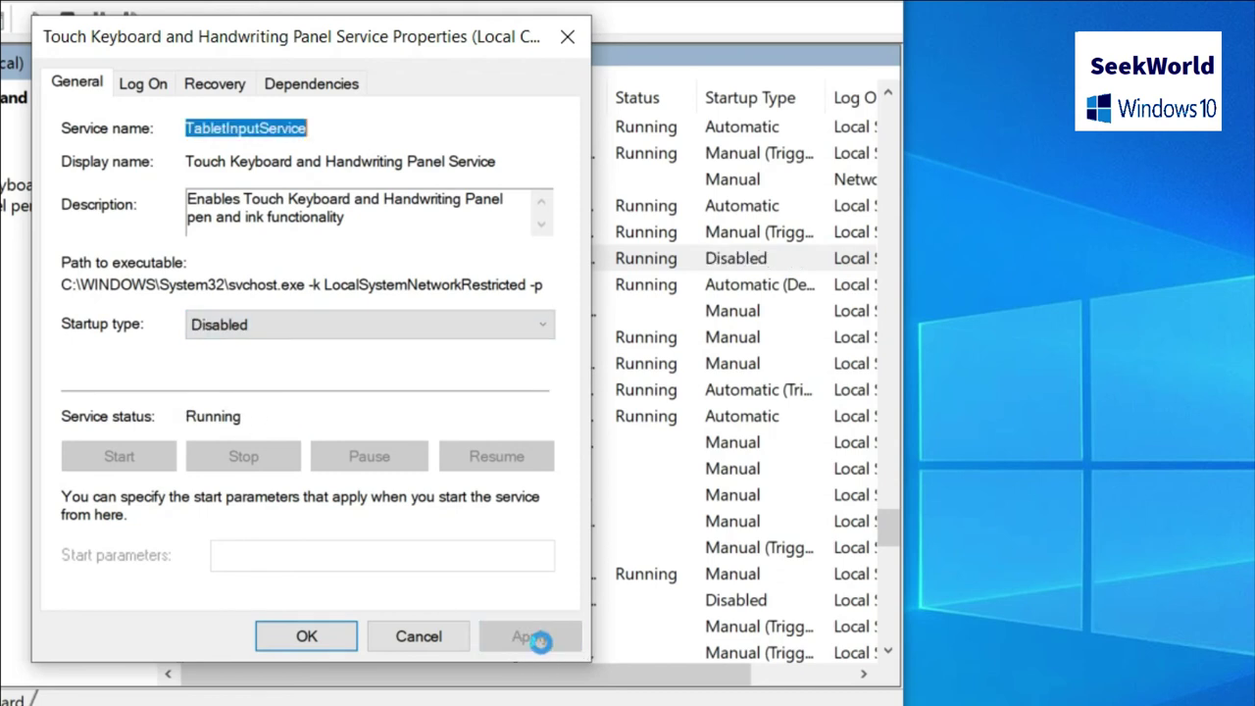
pyautogui.click(309, 638)
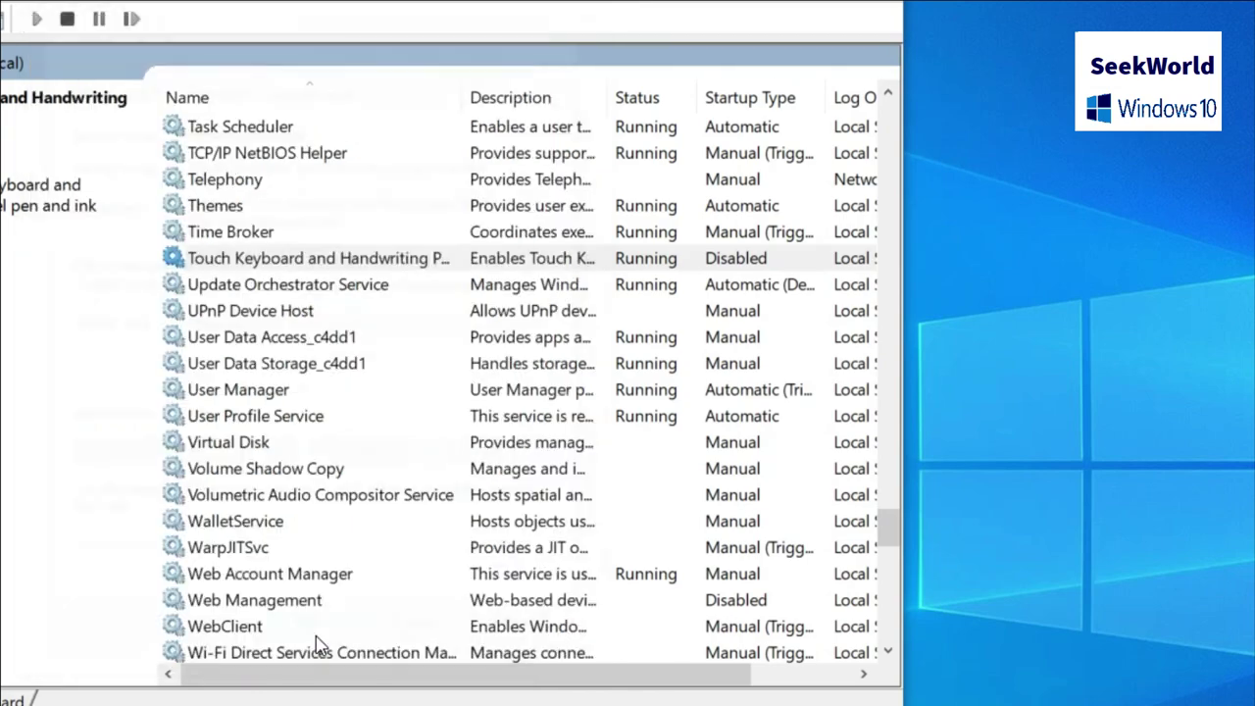